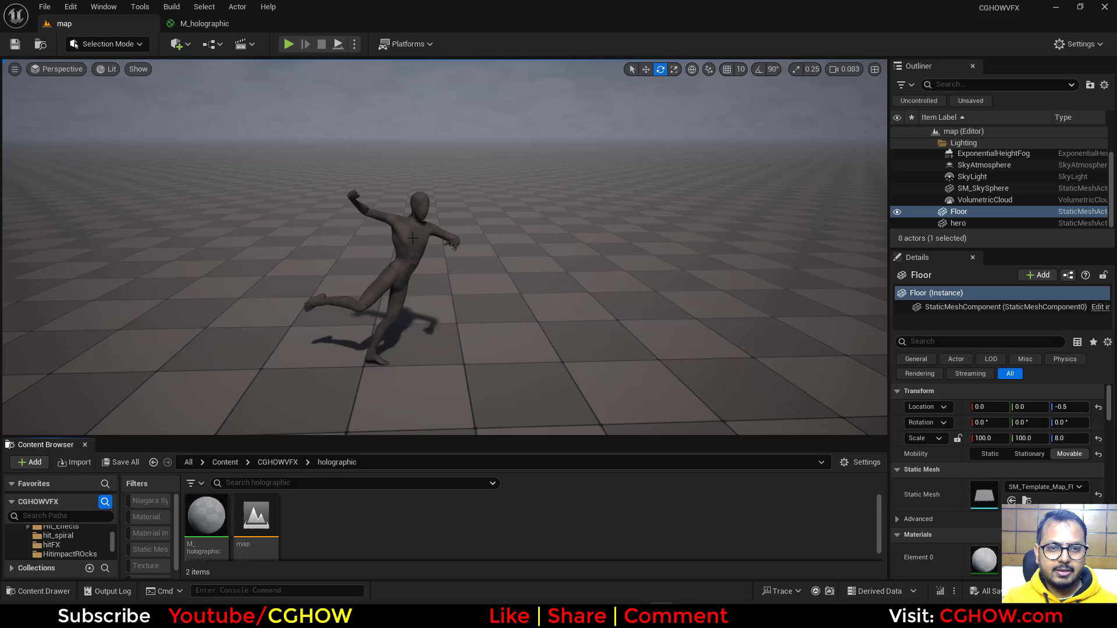
Open the M_holographic material and add an Absolute World Position node to its graph
click(412, 238)
double_click(208, 531)
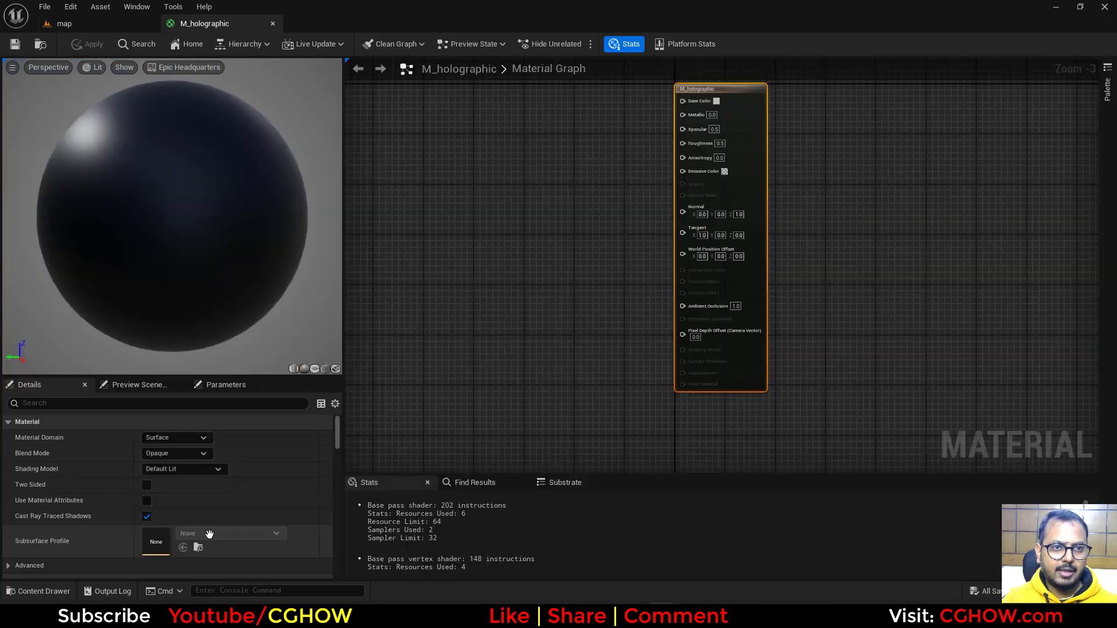
right_click(452, 212)
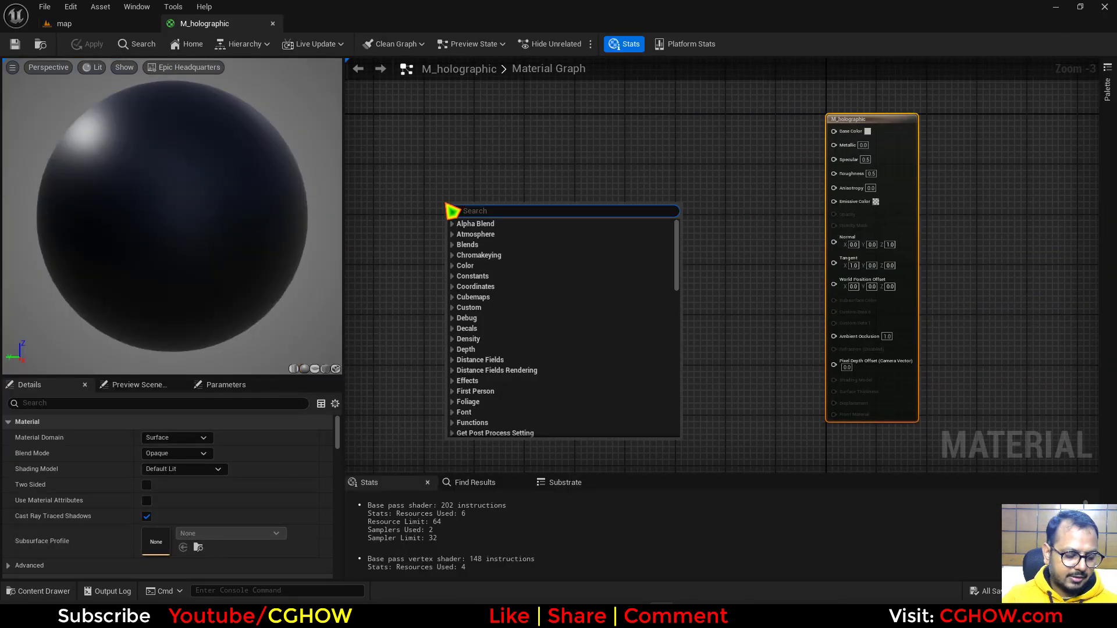
text(world position)
key(Return)
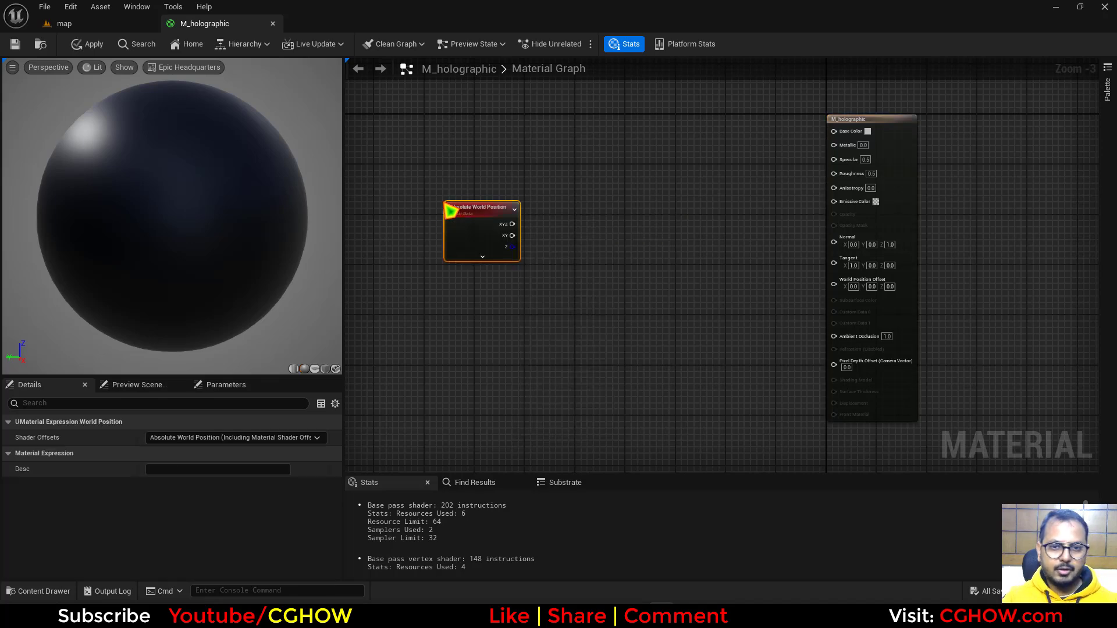
scroll(451, 274, up, 2)
drag(478, 236, 407, 238)
Create an Add node that combines the Z output of Absolute World Position with a new Time node
right_drag(459, 268, 541, 267)
key(a)
click(563, 231)
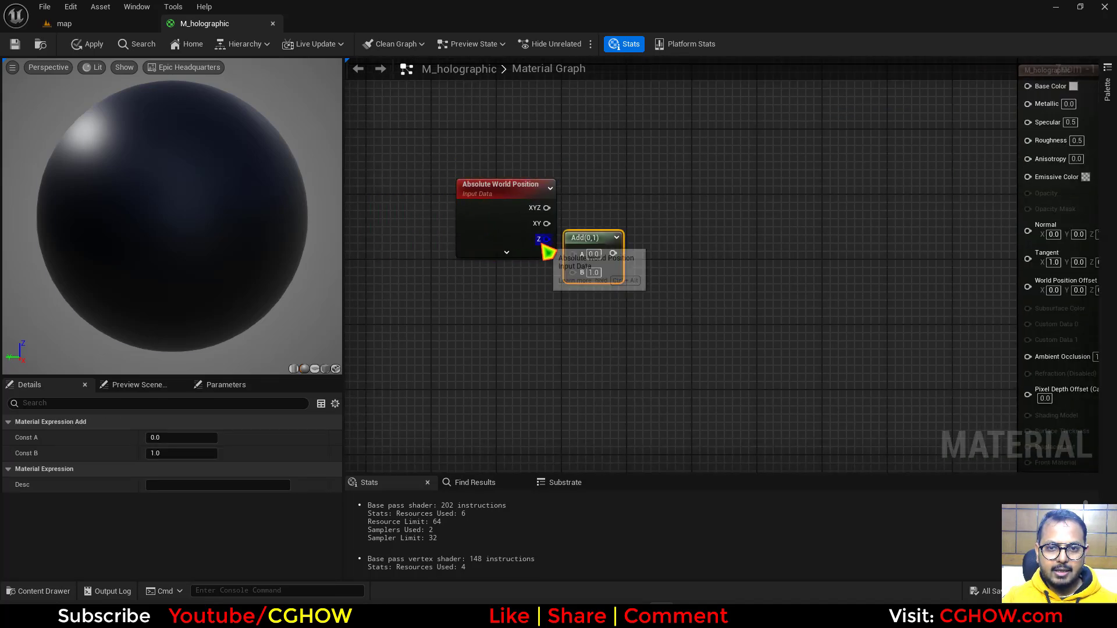
drag(546, 241, 576, 255)
right_click(528, 290)
text(tim)
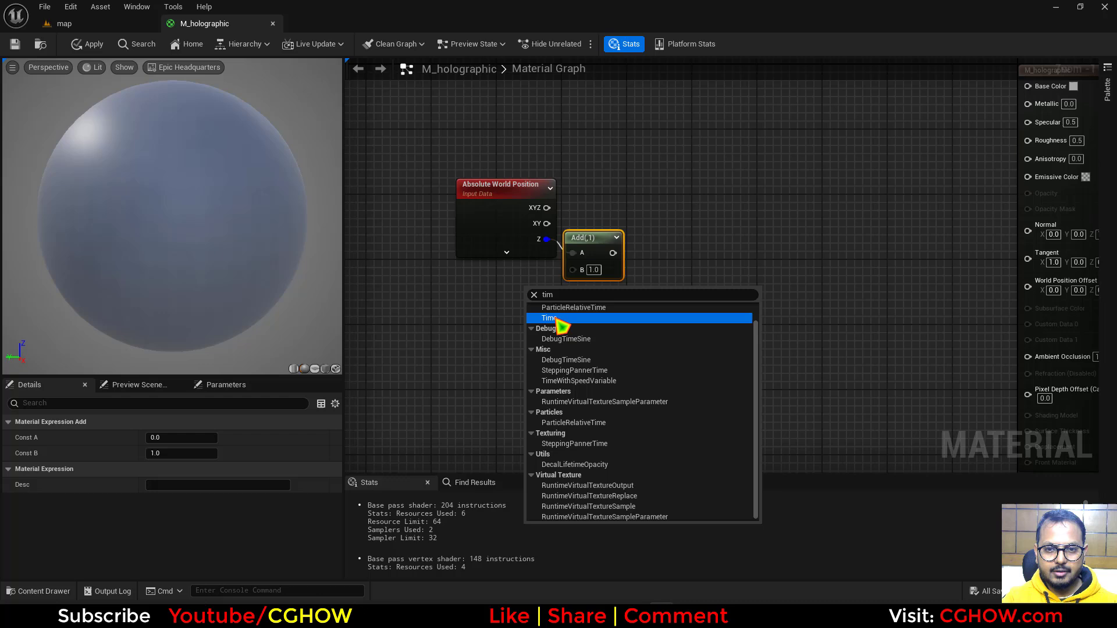
click(549, 317)
Attach a Sine node to the Add output and preview the Sine result
drag(568, 316, 647, 223)
text(sin)
click(676, 352)
key(space)
scroll(302, 276, down, 4)
right_drag(811, 305, 663, 363)
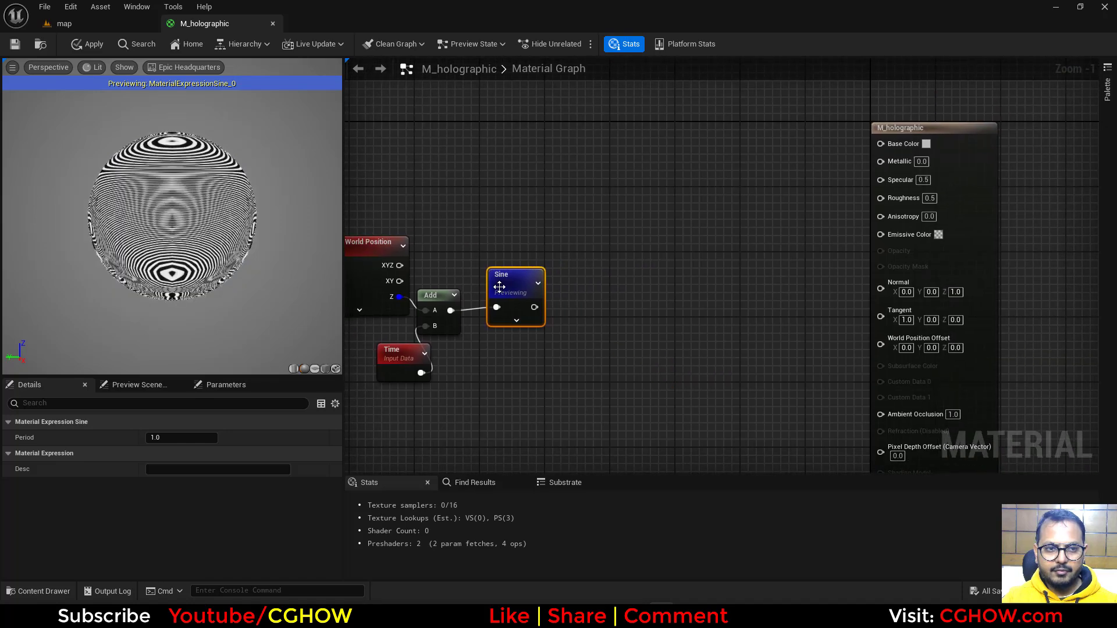
Locate the hero static mesh used in the map and set it as the preview mesh for M_holographic
right_click(483, 165)
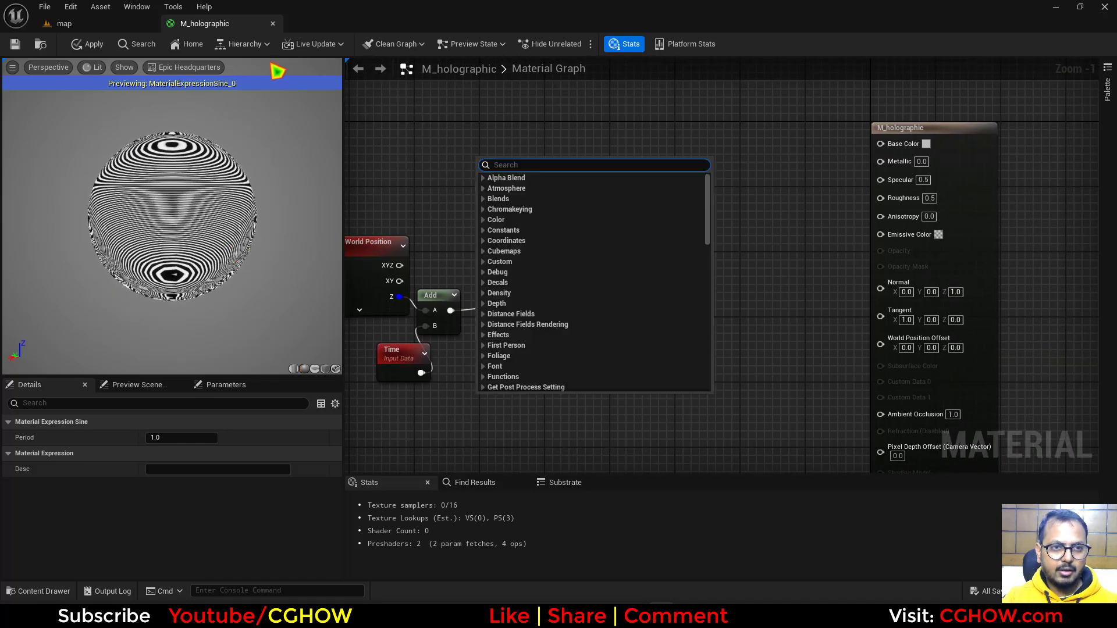
click(117, 25)
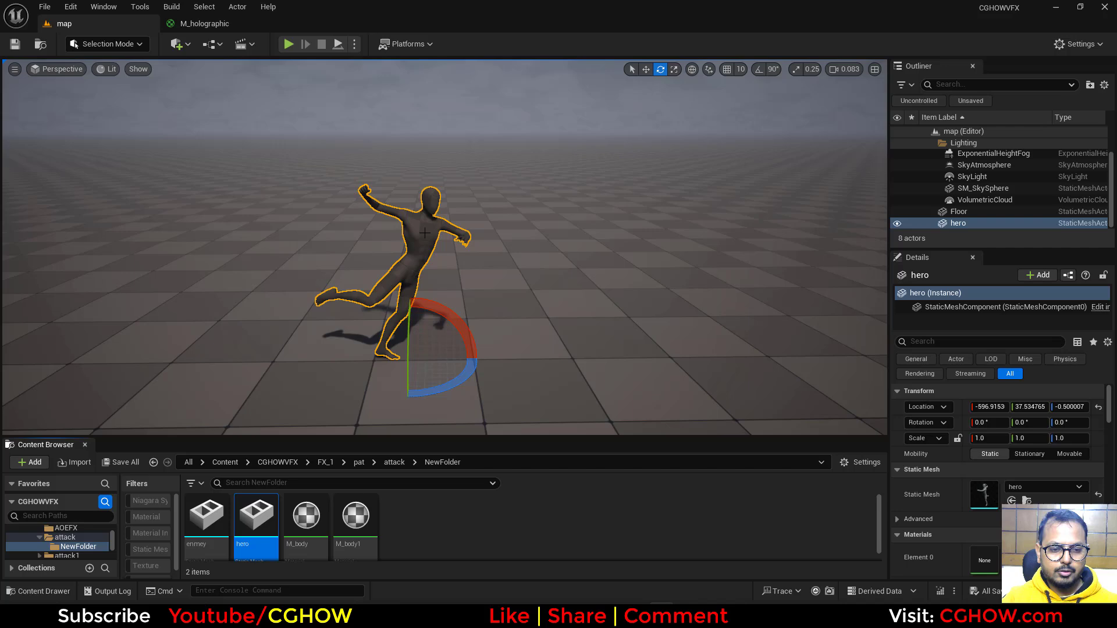
click(205, 24)
click(336, 370)
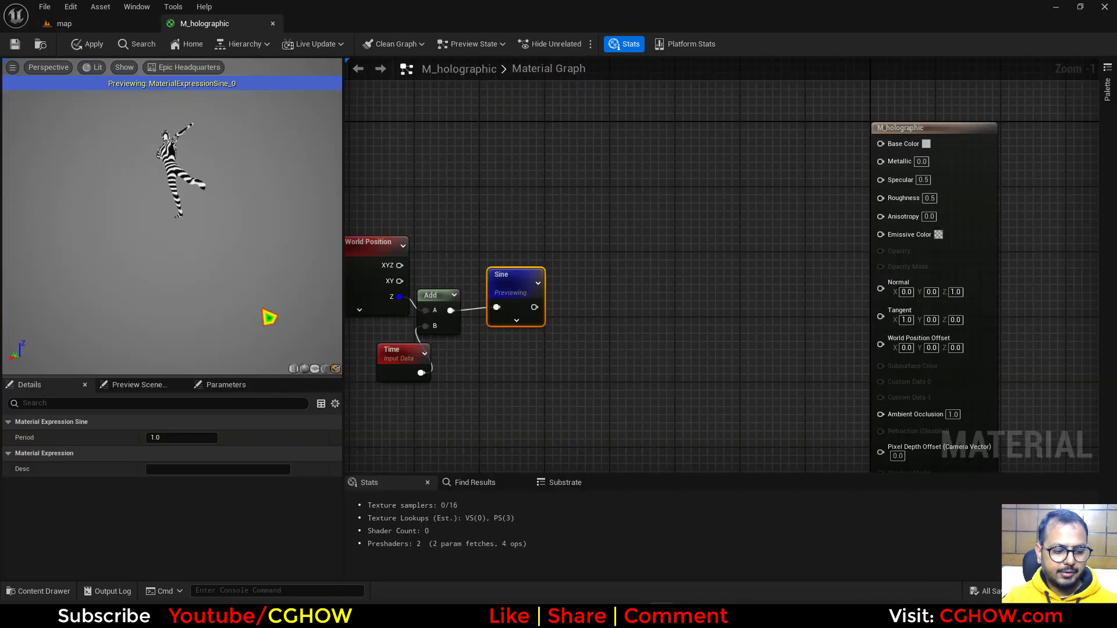
scroll(233, 296, up, 5)
drag(233, 296, 360, 288)
scroll(316, 319, up, 3)
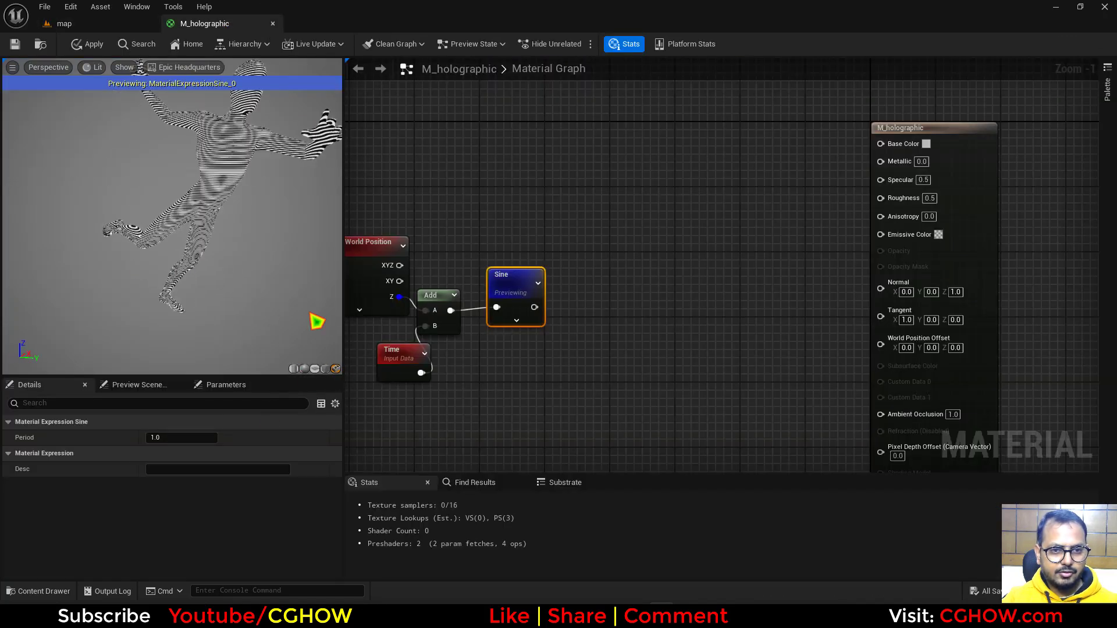
Try a Sine period of 2 and then 5 to vary the stripes on the preview mesh
click(190, 436)
text(2)
key(Return)
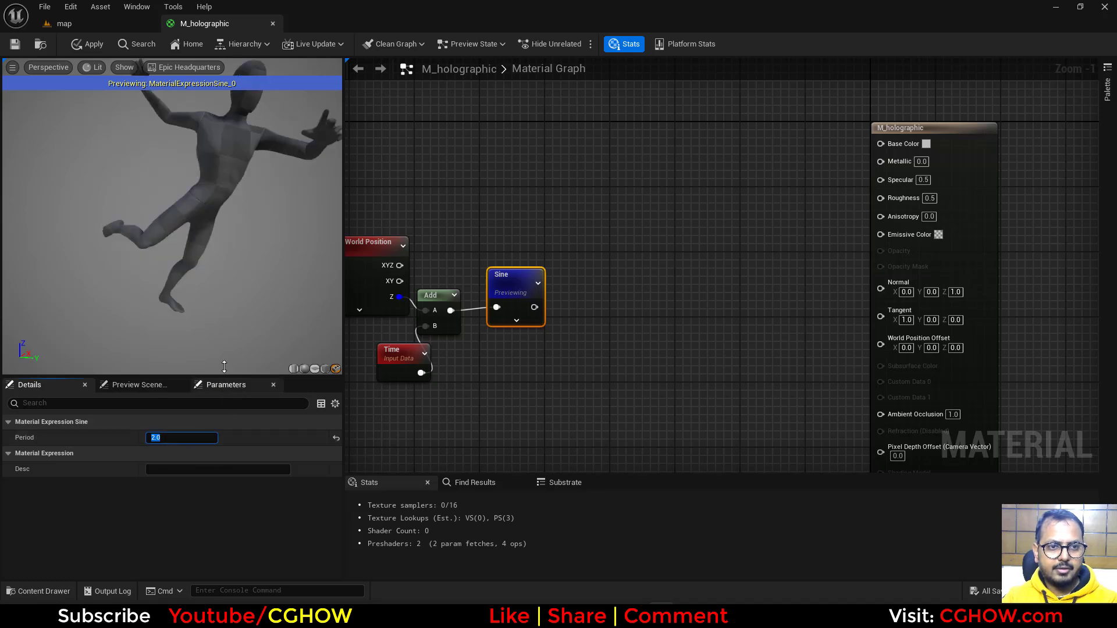
text(5)
key(Return)
right_drag(290, 345, 314, 344)
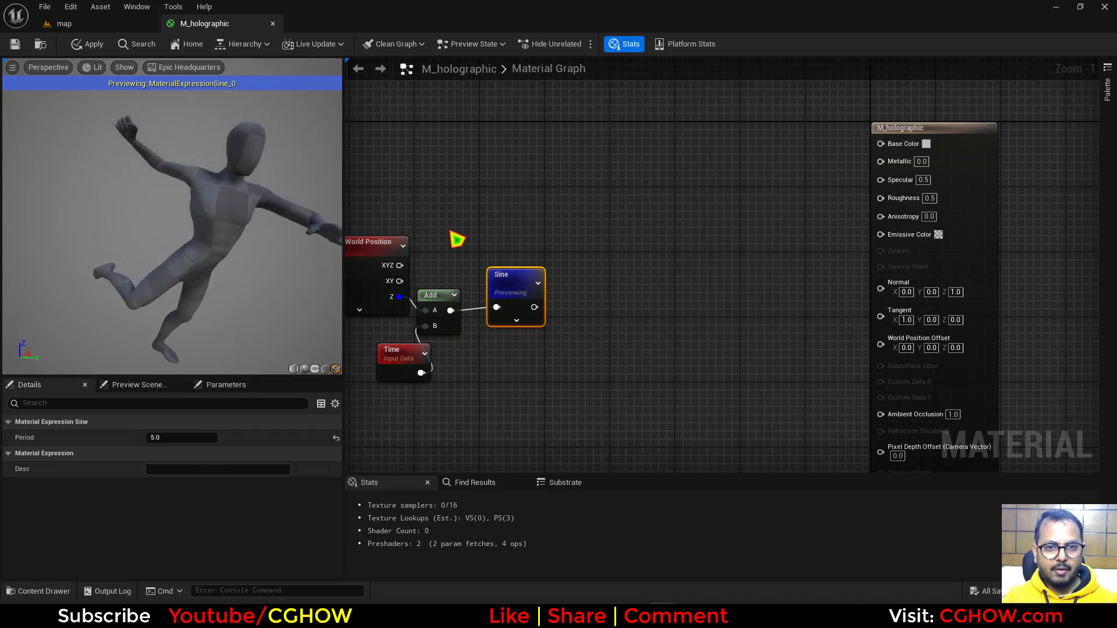
Add a Fresnel node with an exponent of 2 above the Sine node and preview it
right_click(485, 158)
text(fres)
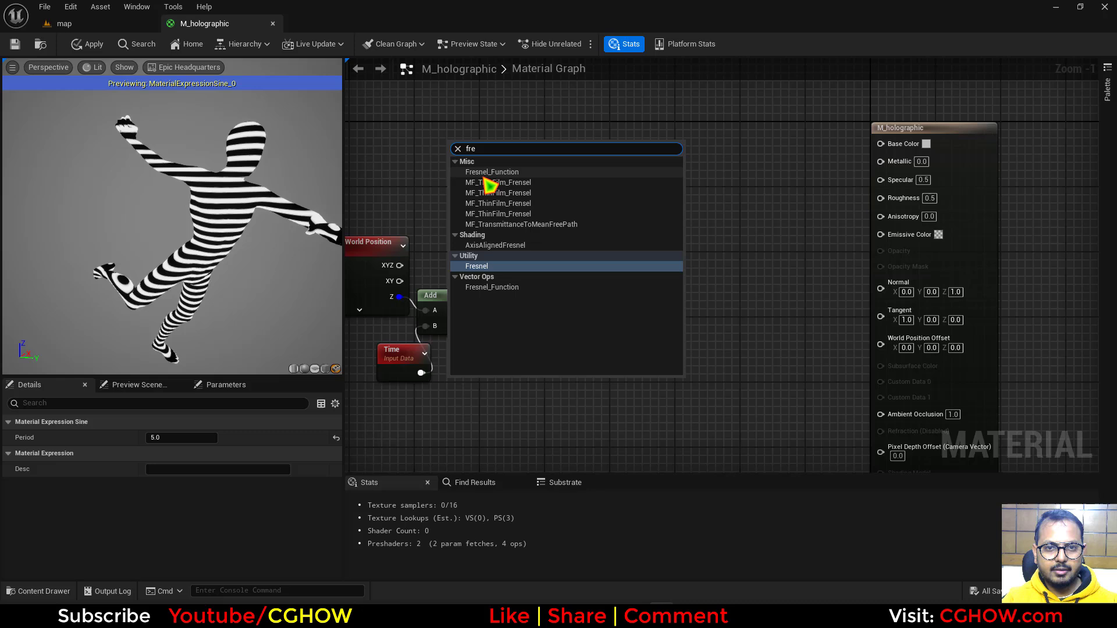
click(492, 263)
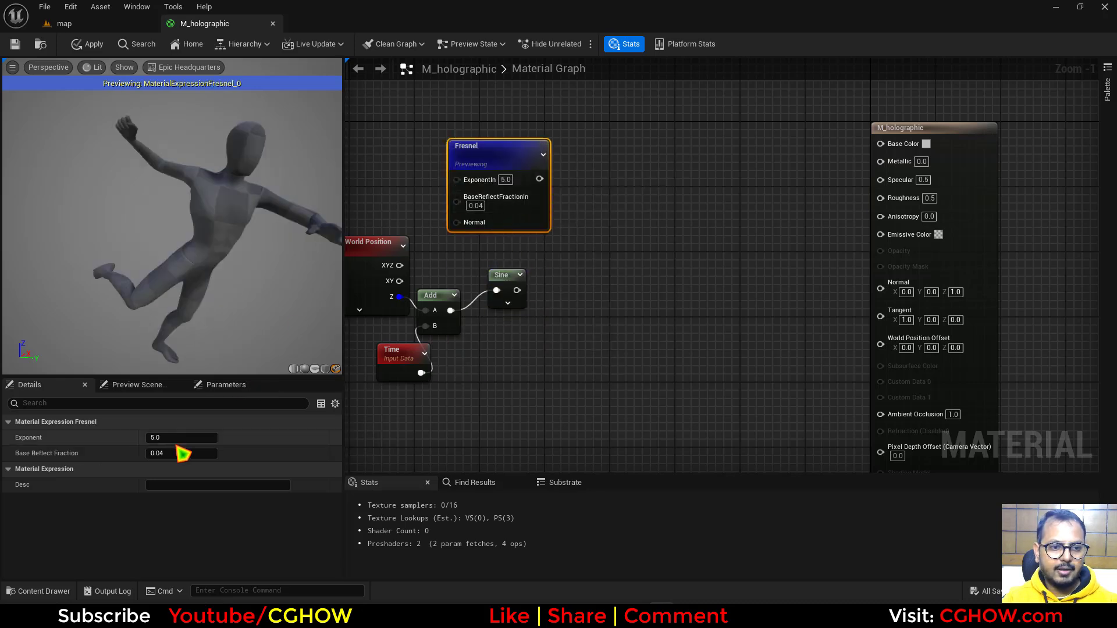
mouse_move(510, 172)
mouse_down()
mouse_move(462, 162)
mouse_move(524, 169)
mouse_up()
Feed the Fresnel output into a Power node with exponent 2 and preview the Power result
click(516, 156)
key(e)
click(511, 149)
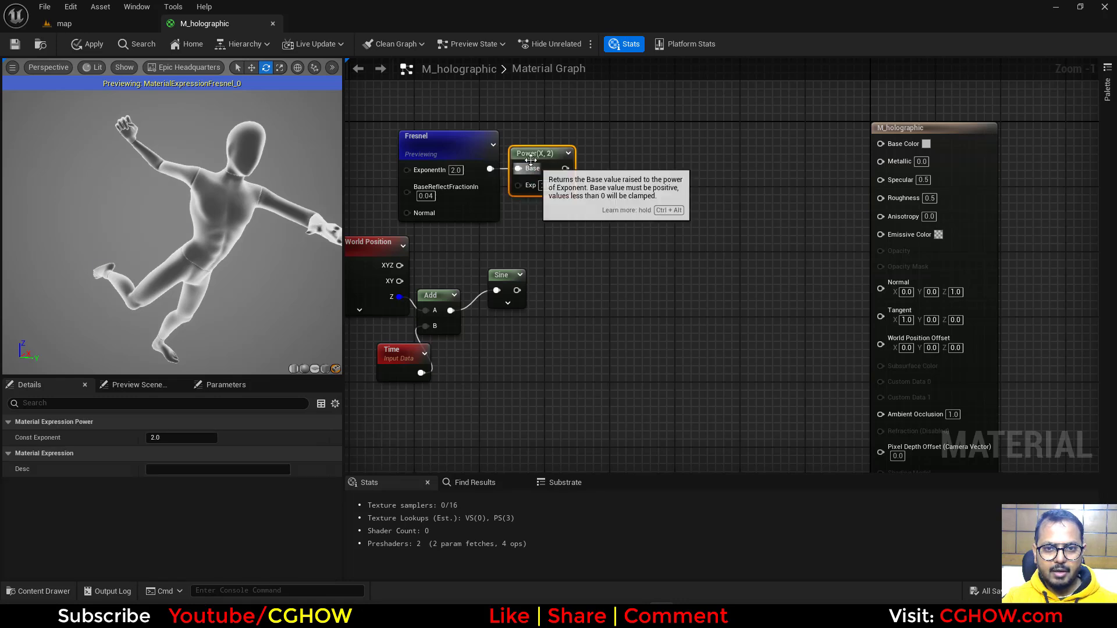
key(space)
right_drag(578, 253, 505, 244)
key(m)
click(492, 238)
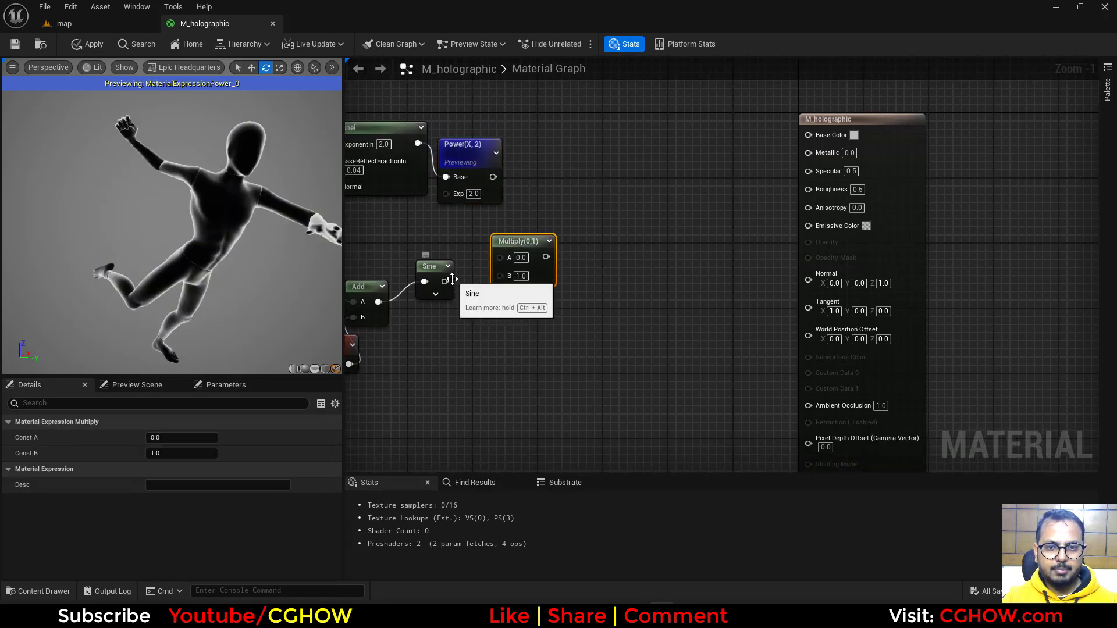
key(Delete)
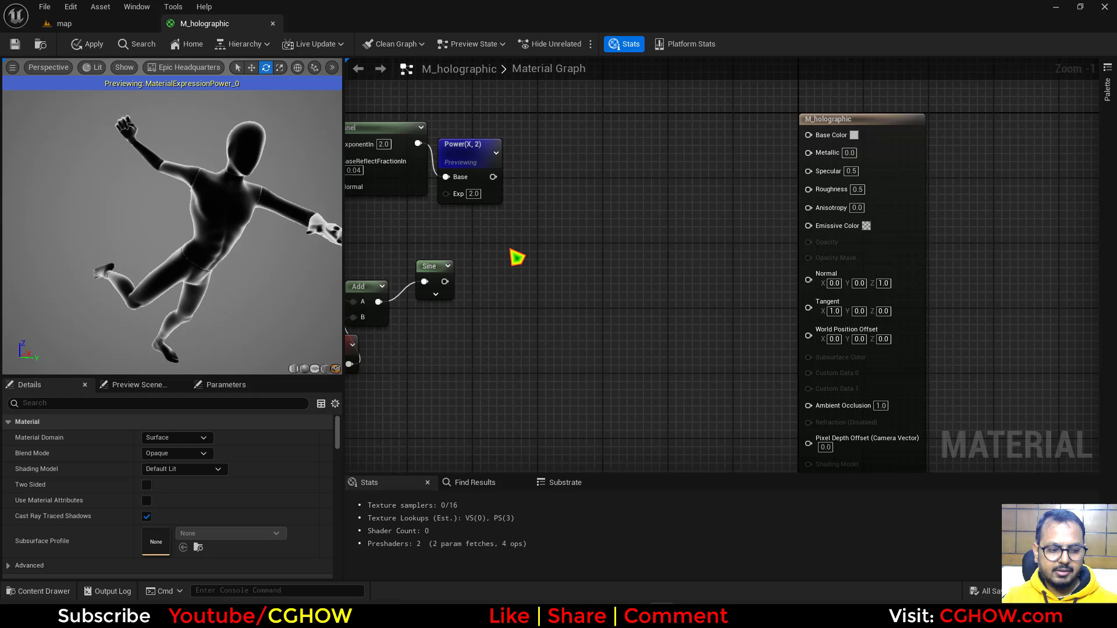
Create a second Add node that takes Power as input A and Sine as input B
click(522, 225)
drag(445, 282, 524, 254)
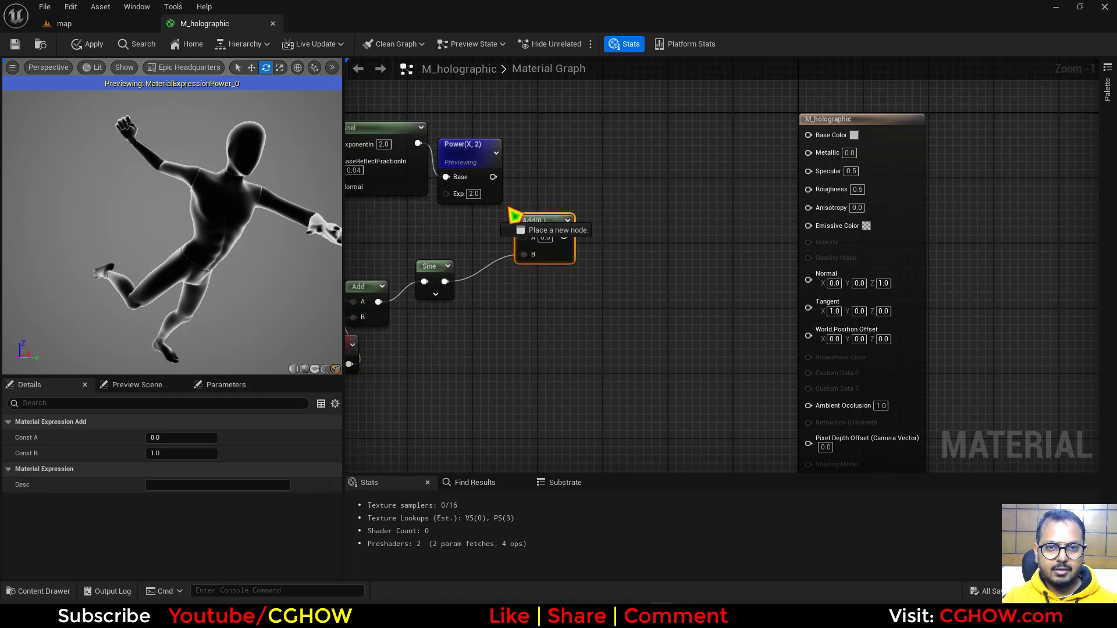
click(595, 230)
Multiply the Power output by the second Add output and preview the Multiply result
click(593, 189)
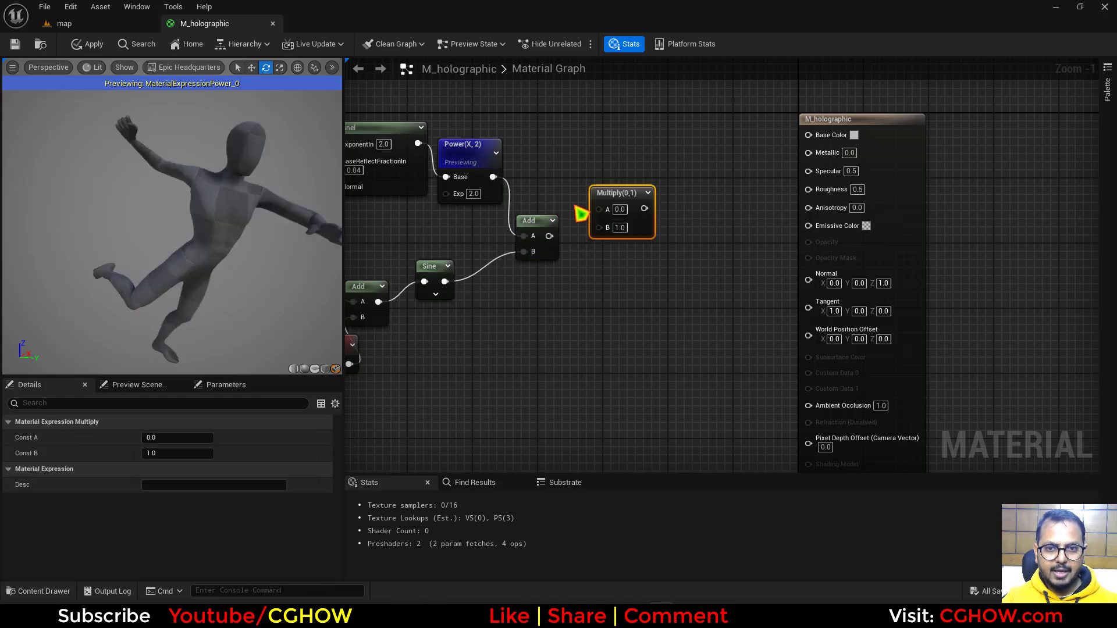
drag(549, 236, 591, 244)
drag(476, 187, 493, 177)
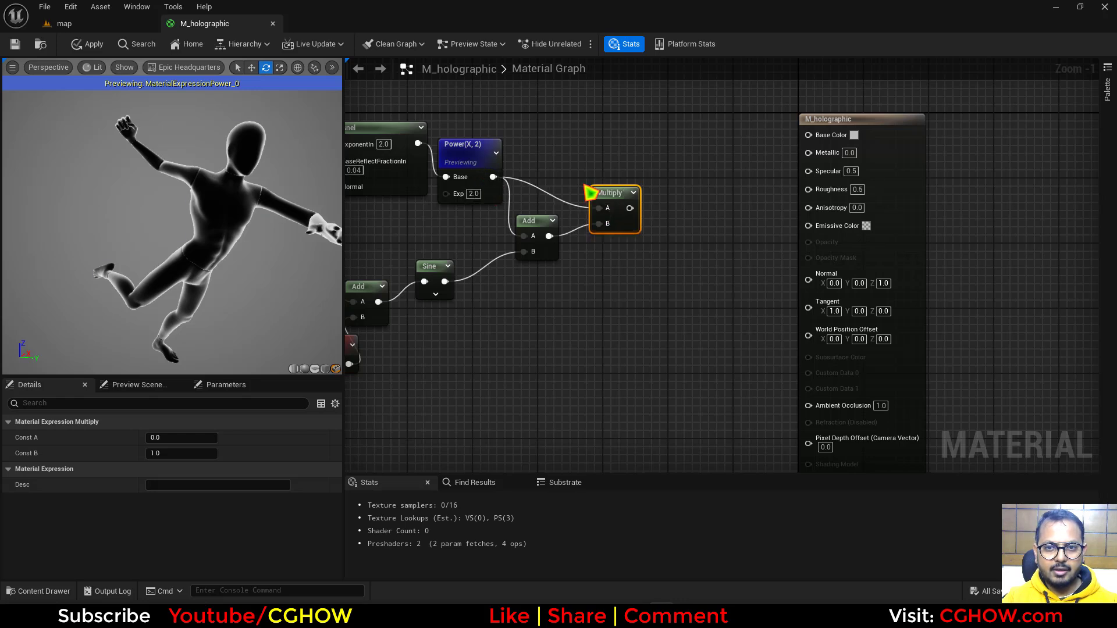
key(space)
Connect the Multiply output to the Opacity input of the M_holographic material node
right_drag(889, 141, 788, 190)
click(789, 190)
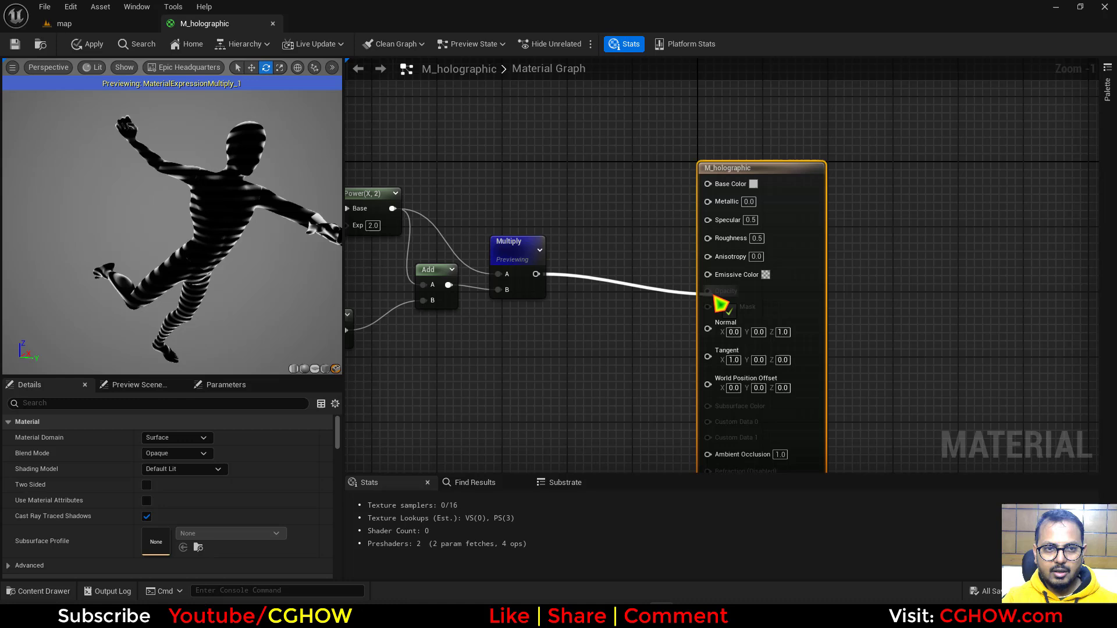
drag(720, 304, 721, 304)
Set the material to Additive blend mode with the Unlit shading model, and make it two-sided
click(176, 454)
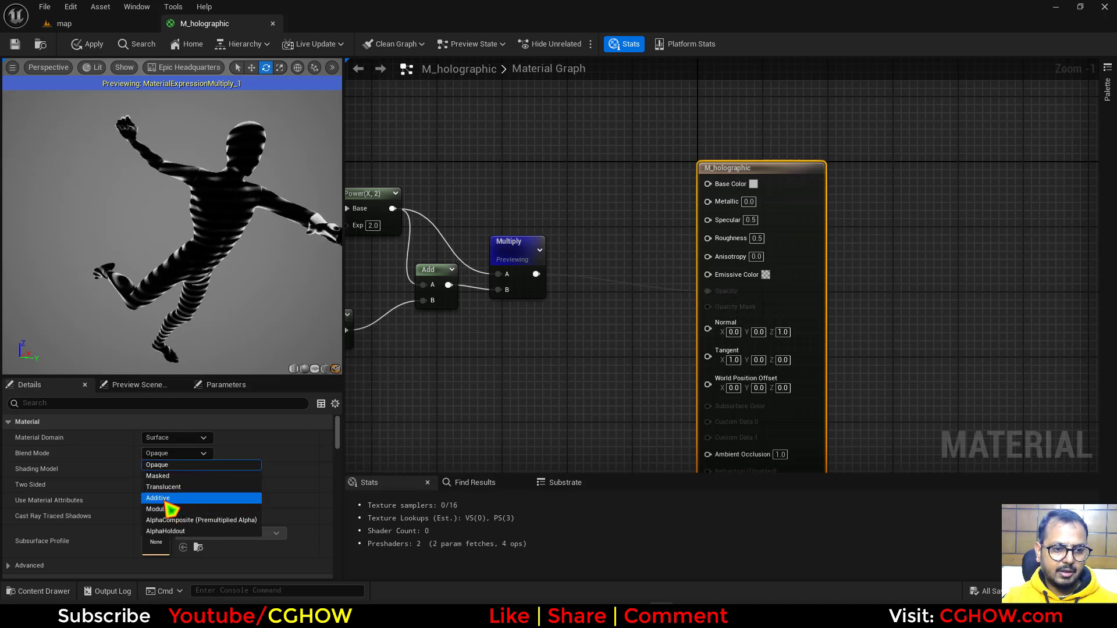
click(166, 498)
click(183, 469)
click(168, 328)
click(147, 485)
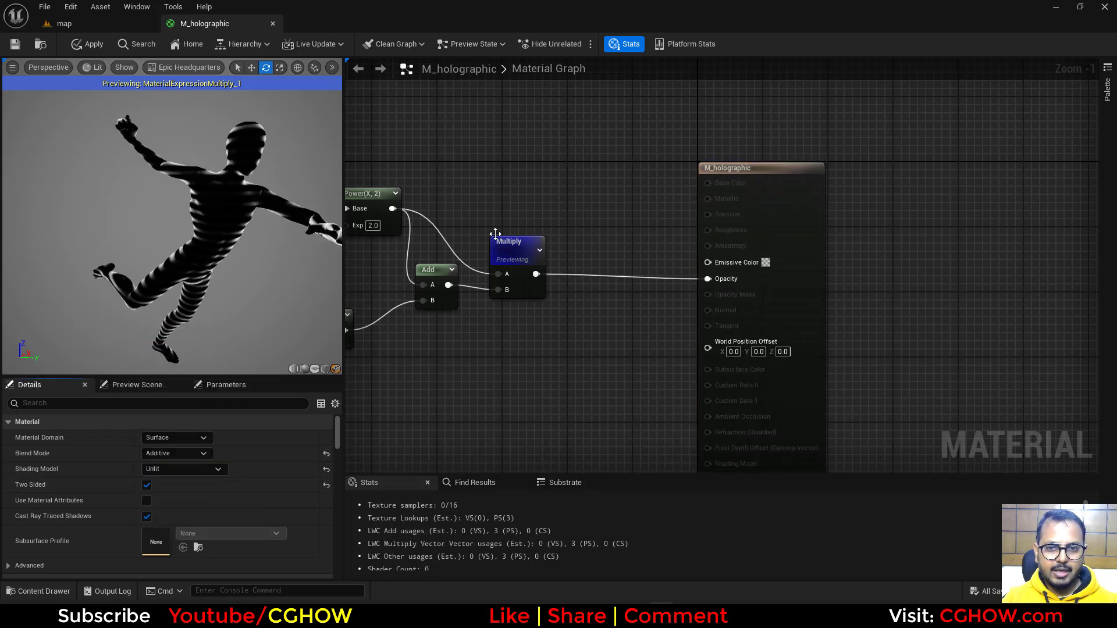
Add a Constant3Vector with an orange colour (R 1.0, G 0.136187, B 0.0) and connect it to Emissive Color
right_drag(469, 128, 482, 162)
click(480, 158)
double_click(503, 230)
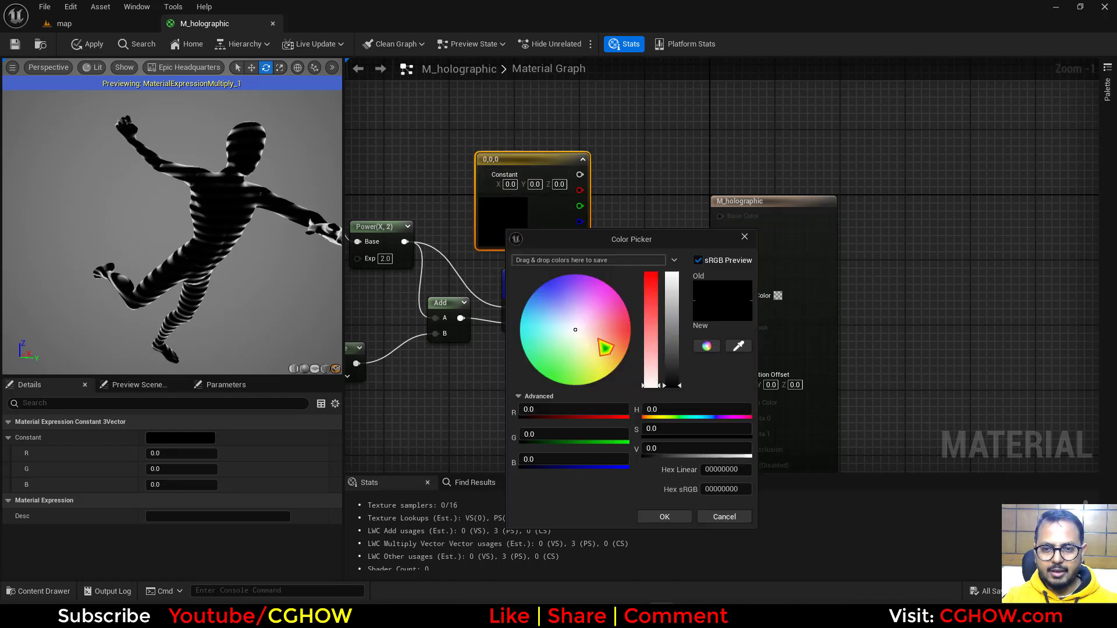
drag(601, 343, 629, 337)
click(666, 517)
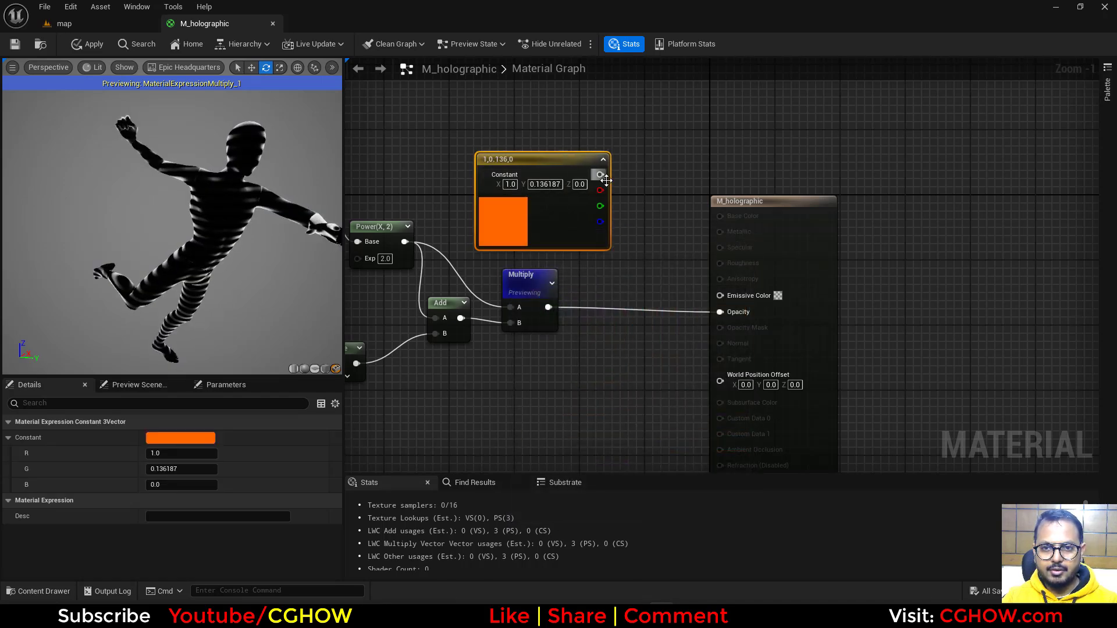
drag(717, 285, 722, 295)
Stop previewing the Multiply node and set the Sine node's period to 2
click(525, 287)
key(p)
right_drag(376, 324, 508, 284)
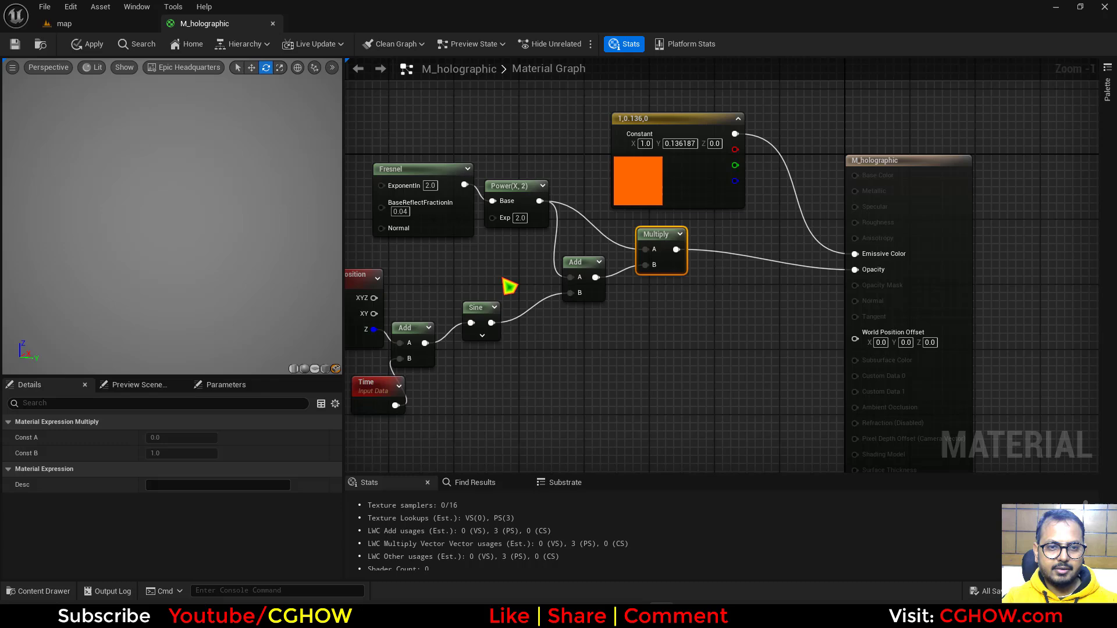
right_drag(470, 316, 542, 299)
click(543, 299)
click(182, 437)
text(2)
key(Return)
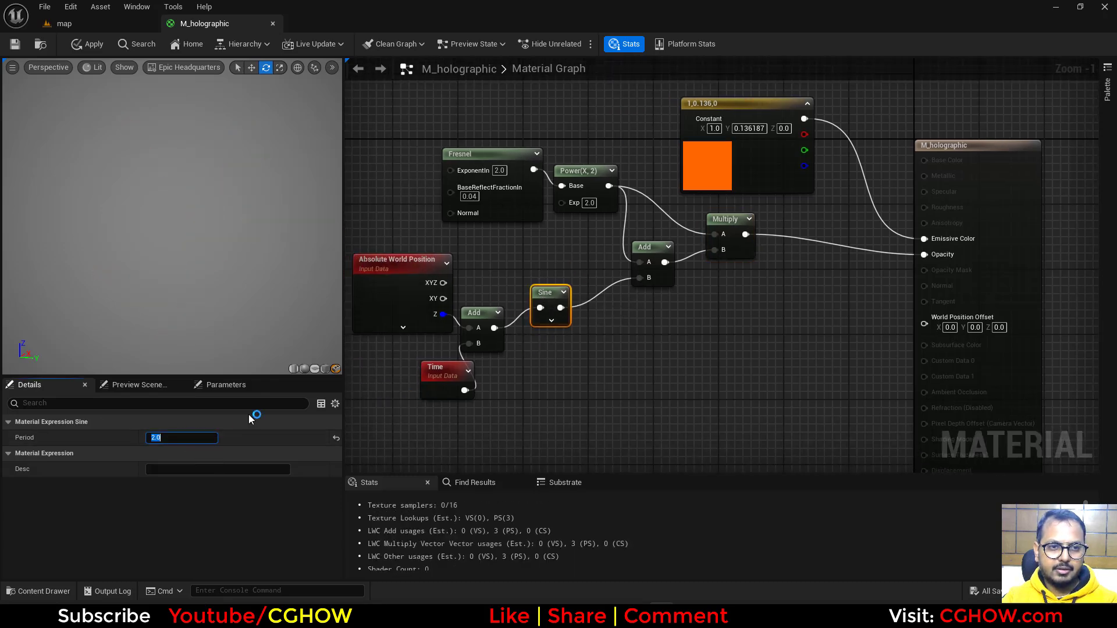
right_drag(558, 366, 485, 390)
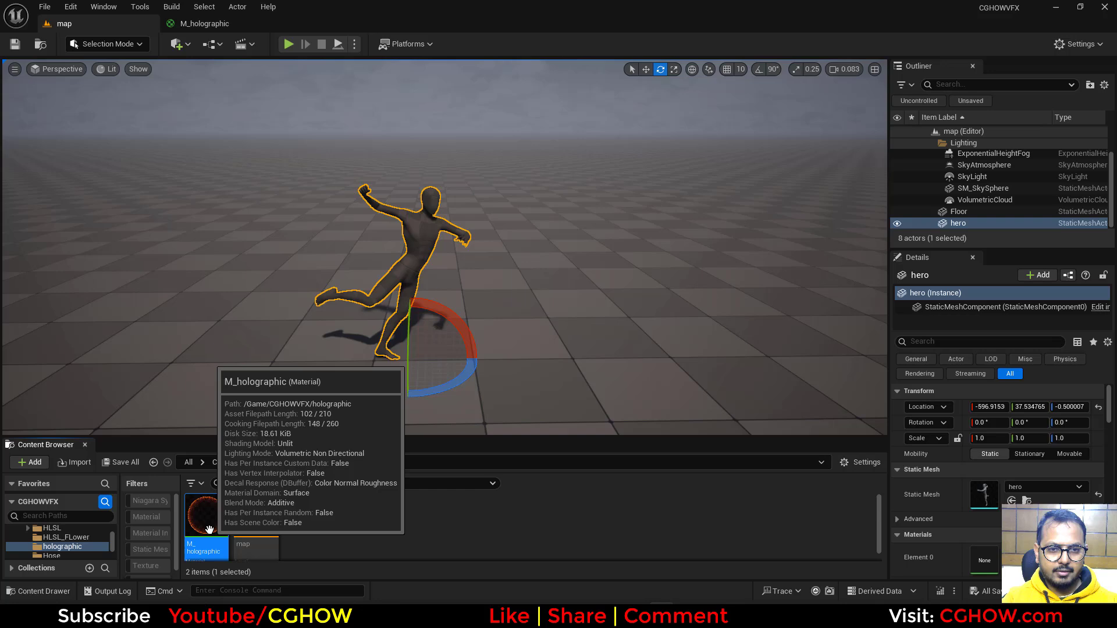
Apply M_holographic to the hero figure in the map and set its orange colour's brightness value (V) to 20
drag(207, 518, 434, 306)
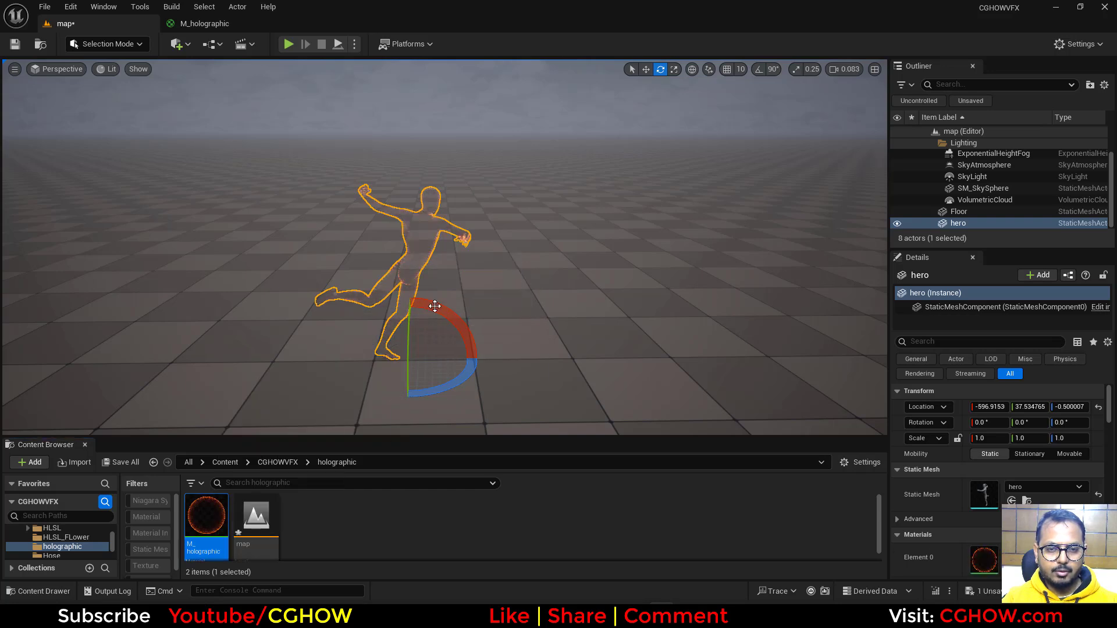
click(244, 24)
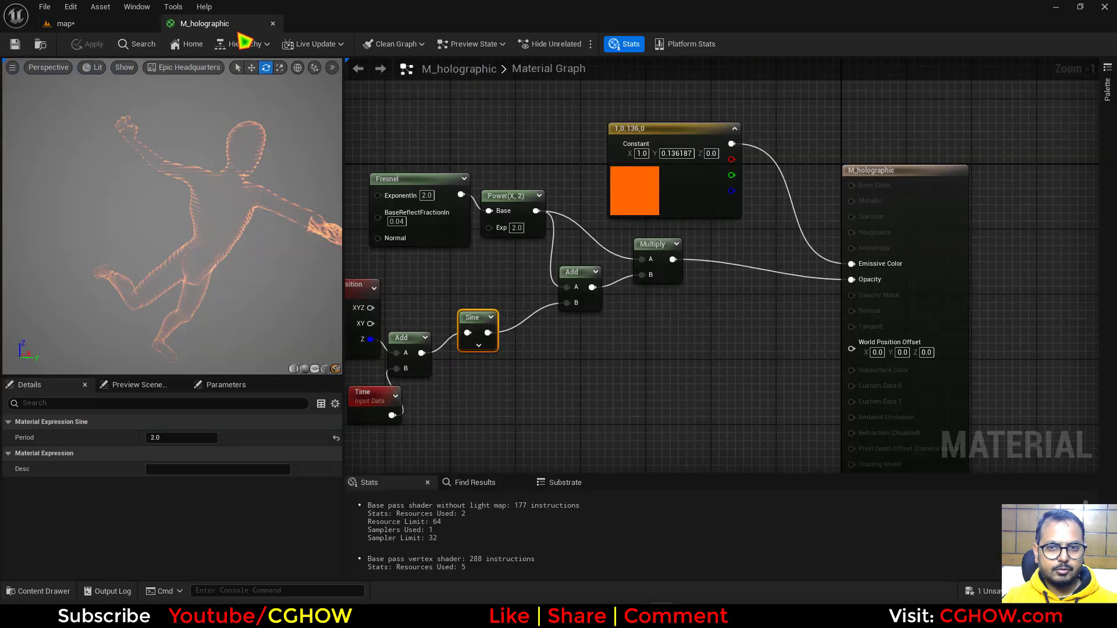
double_click(638, 178)
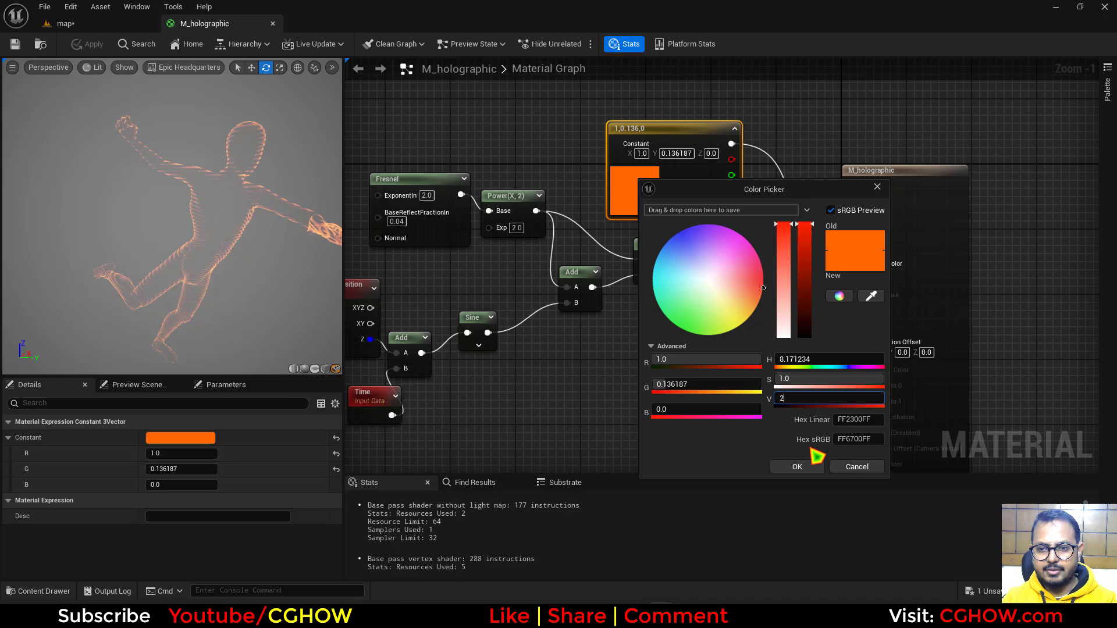
click(794, 466)
click(64, 23)
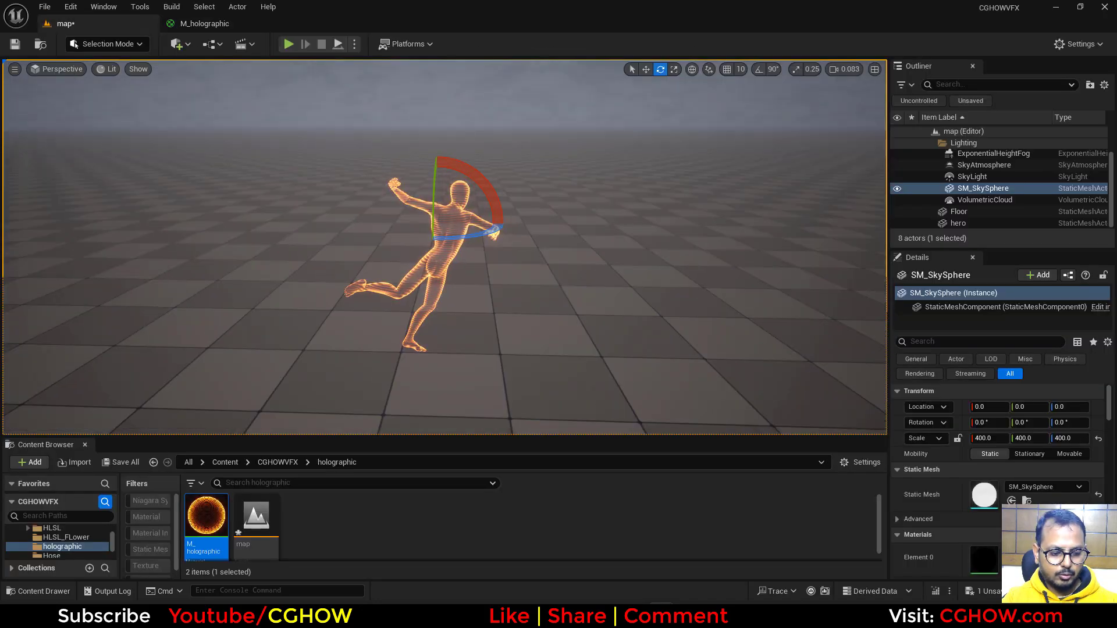
Duplicate the M_holographic material as m_Rays and open the copy's material graph
right_click(387, 536)
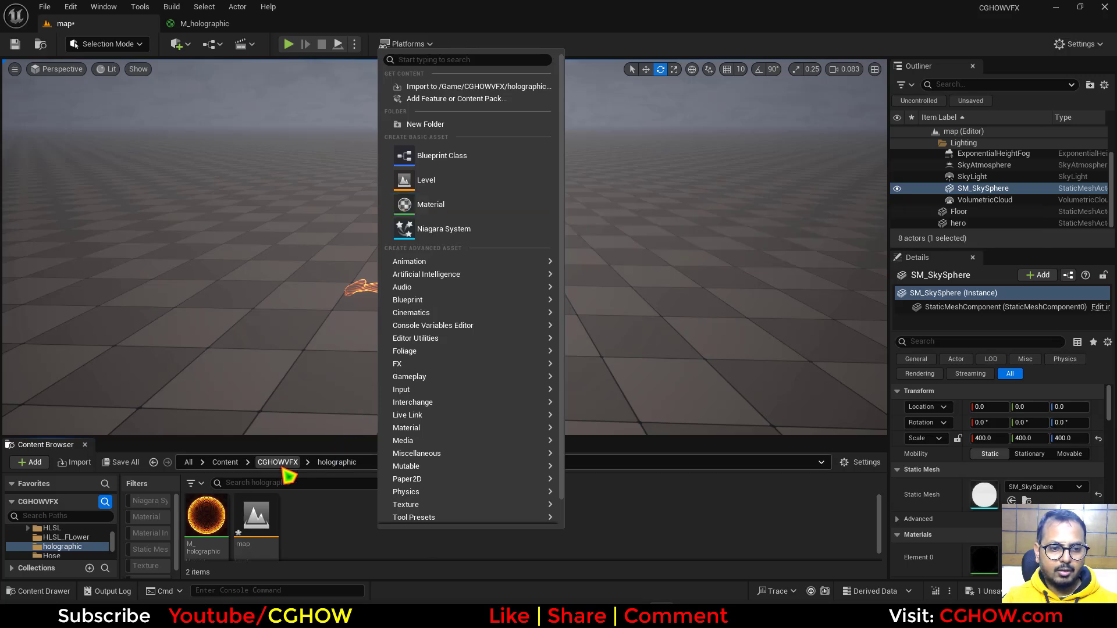
right_click(213, 518)
right_click(213, 517)
click(294, 270)
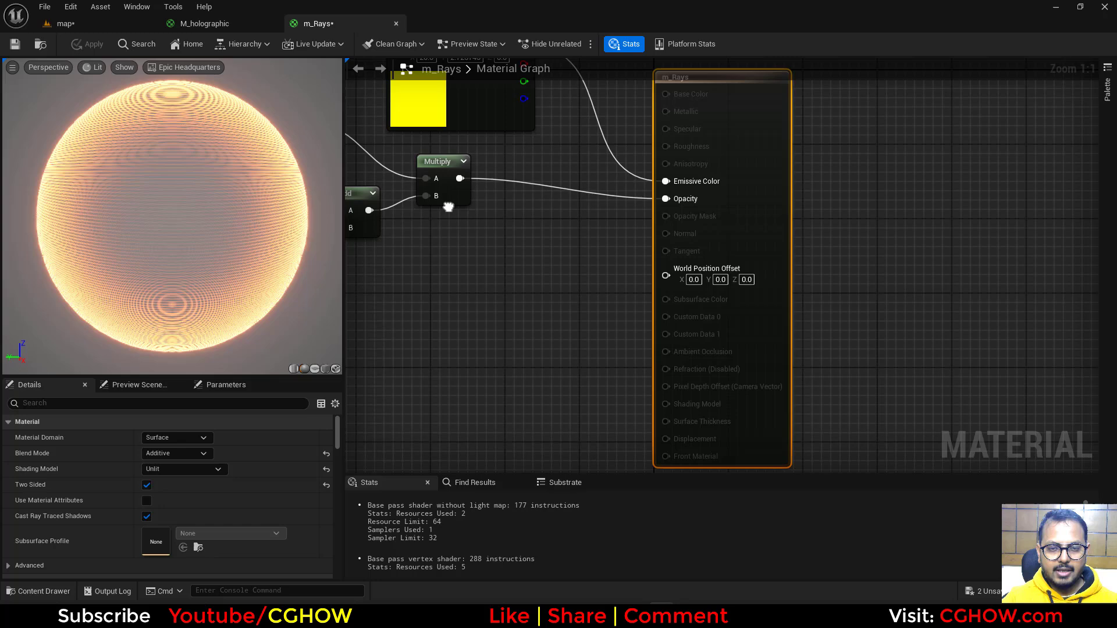
scroll(579, 305, down, 2)
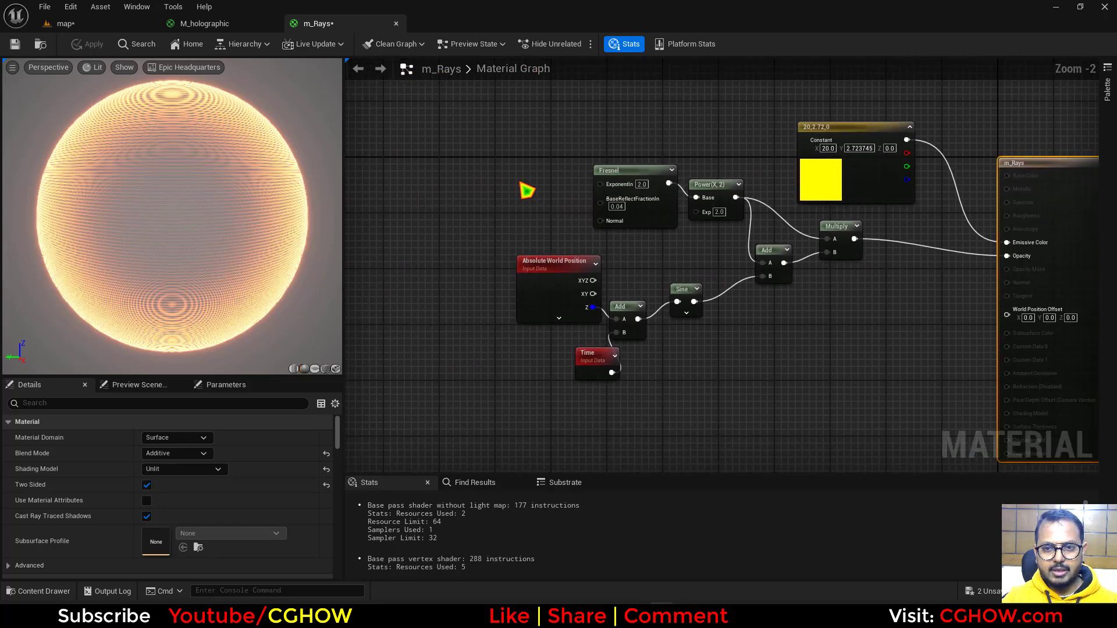
Delete every node from the m_Rays graph except Absolute World Position and the orange colour constant feeding Emissive Color
drag(519, 193, 732, 394)
click(641, 142)
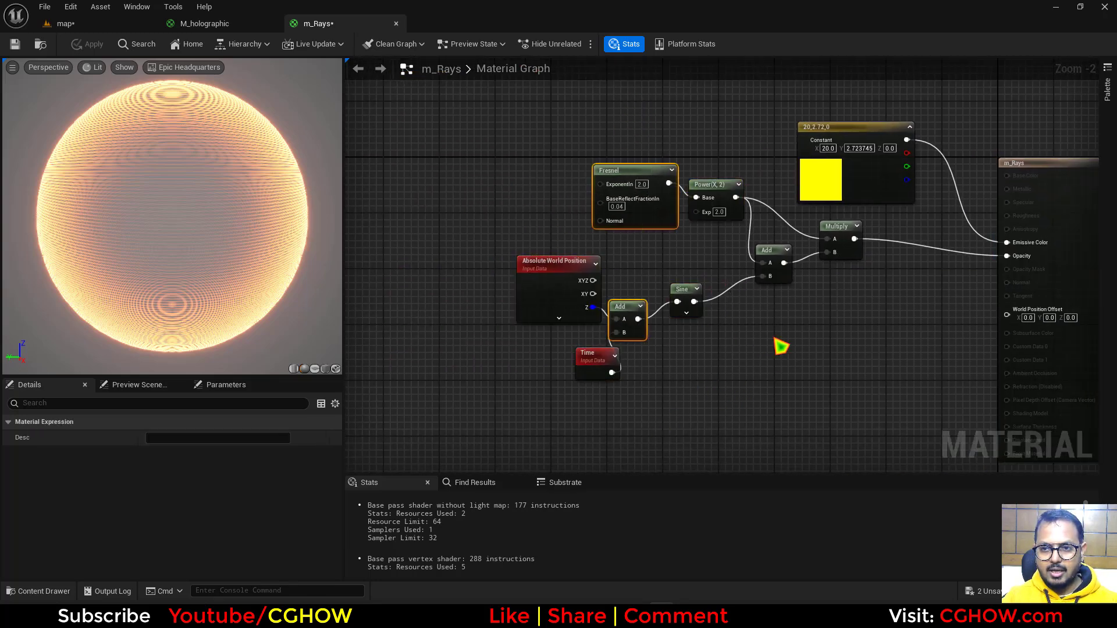
key(Delete)
drag(660, 197, 754, 381)
key(Delete)
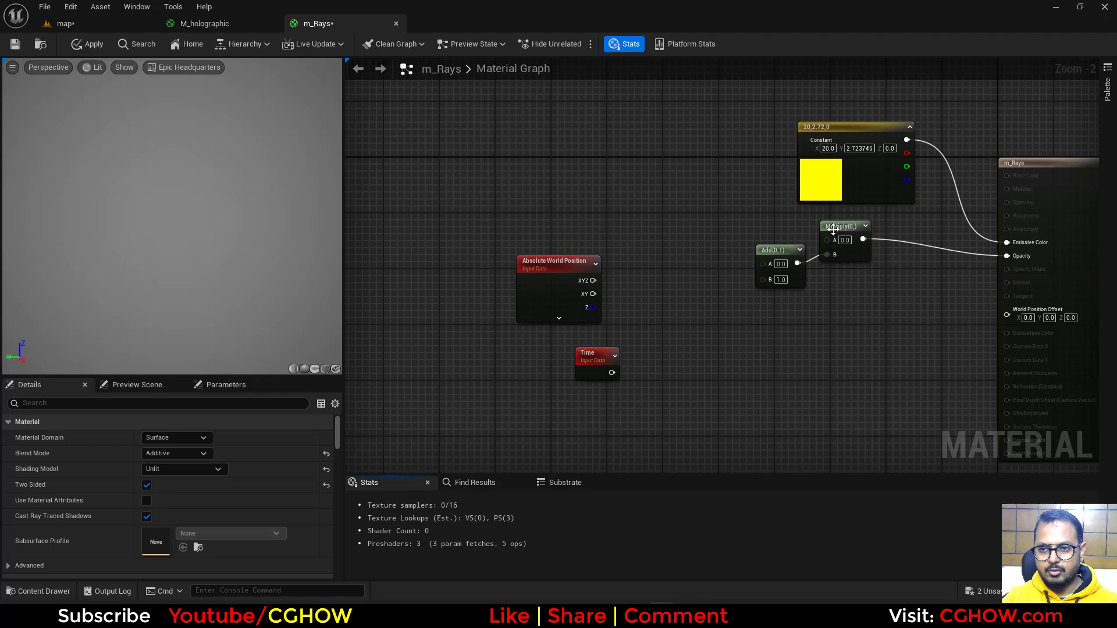
click(833, 229)
key(Delete)
mouse_move(741, 227)
mouse_down()
mouse_move(787, 256)
mouse_move(798, 291)
mouse_up()
key(Delete)
right_drag(770, 307, 658, 265)
click(494, 315)
key(Delete)
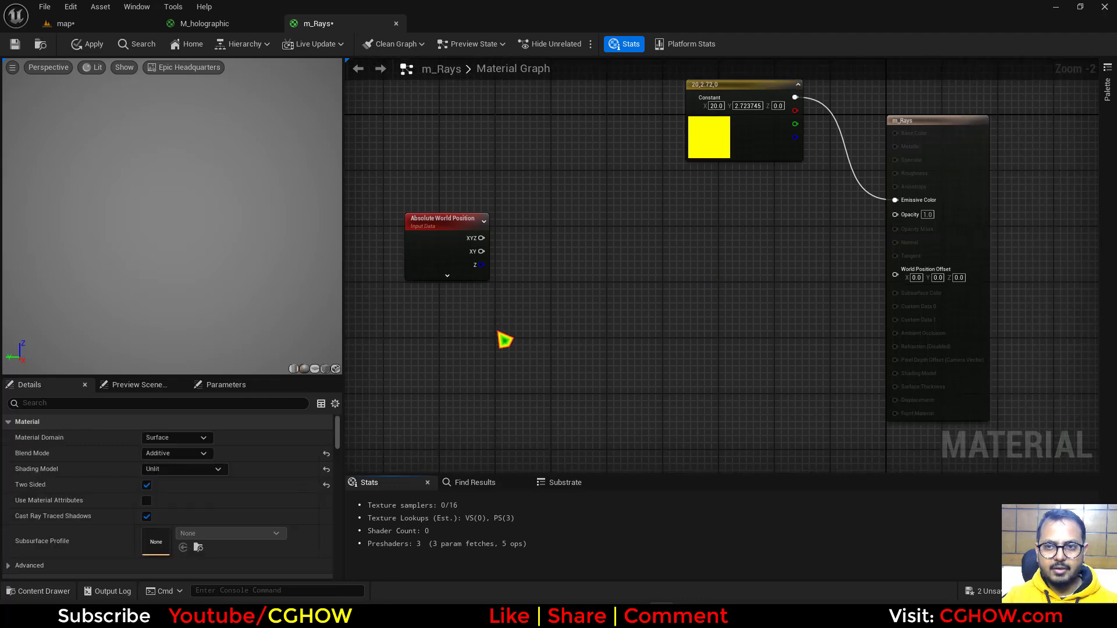
Add a Constant3Vector of 0, 0, 0 and subtract Absolute World Position's XYZ output from it with a Subtract node
drag(722, 126, 691, 182)
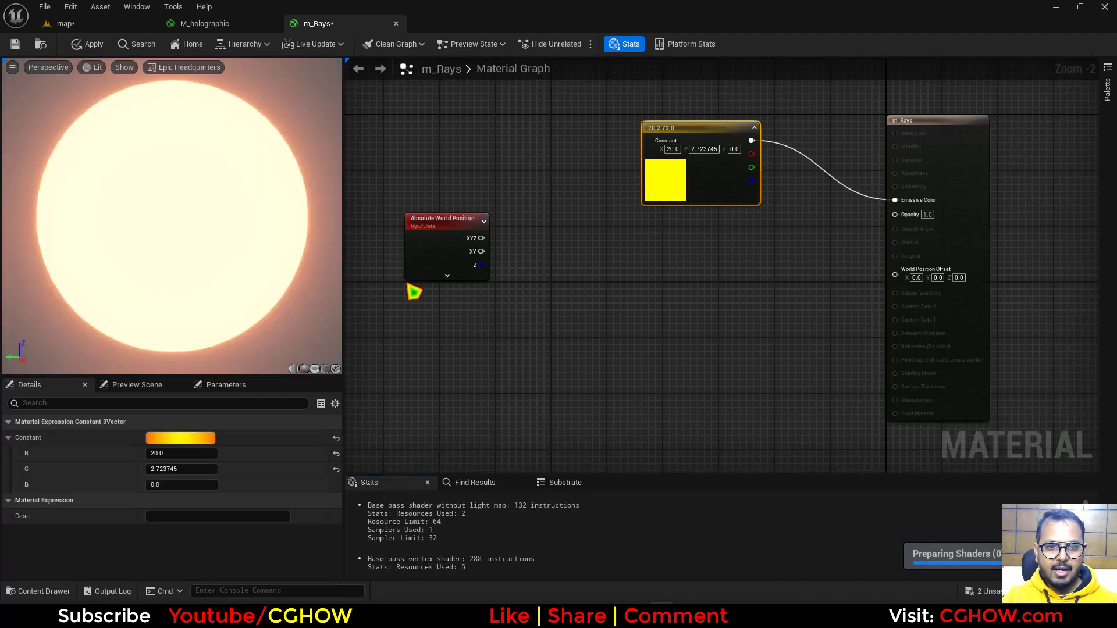
drag(444, 240, 467, 337)
click(464, 236)
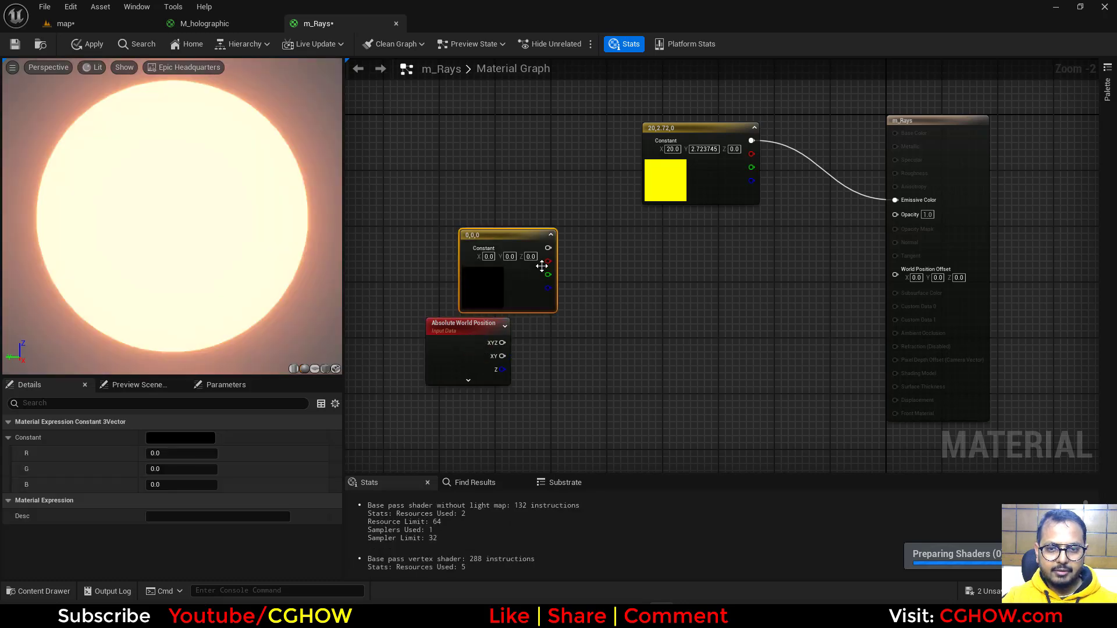
drag(548, 248, 600, 271)
text(-)
click(637, 305)
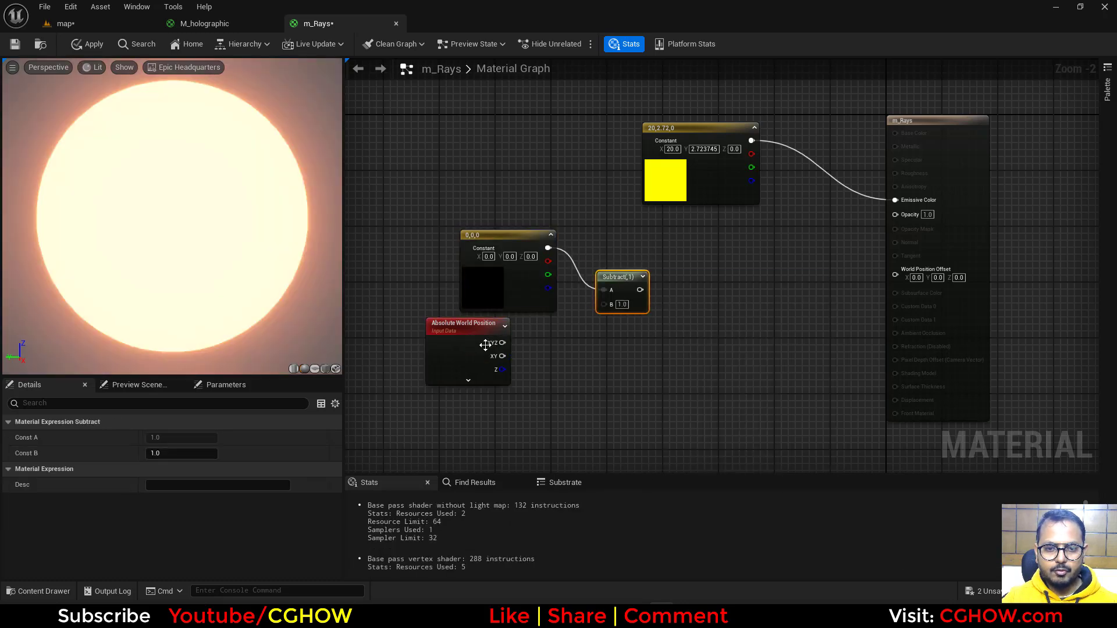
drag(502, 343, 653, 304)
Connect the Subtract result to World Position Offset and tidy the positions of its two input nodes
drag(782, 291, 915, 287)
drag(501, 235, 459, 219)
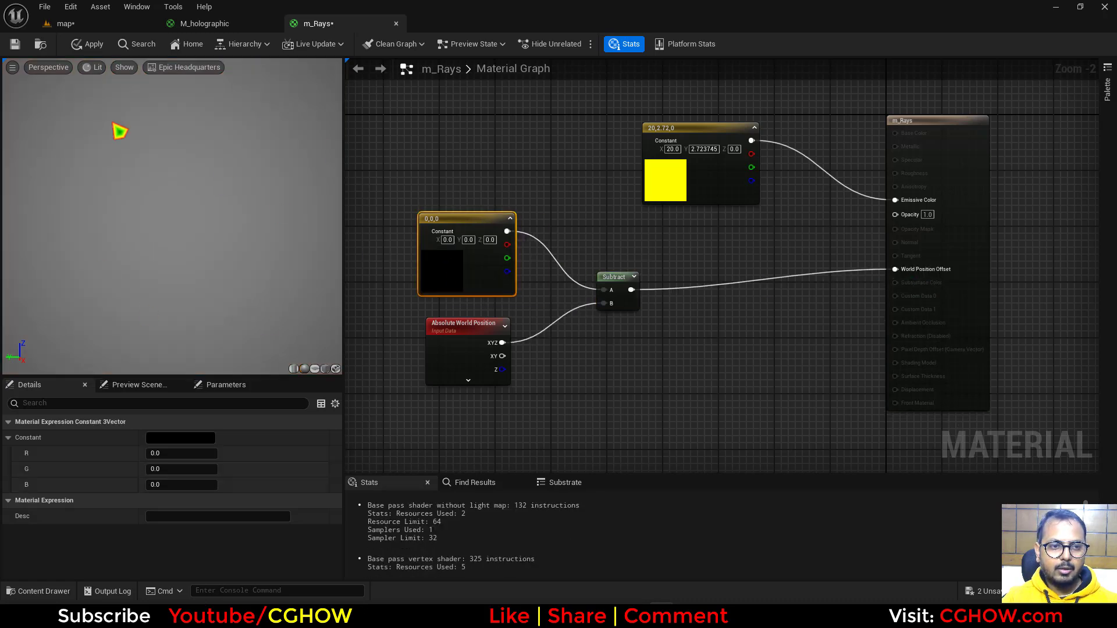
drag(477, 367, 471, 360)
right_drag(612, 275, 531, 245)
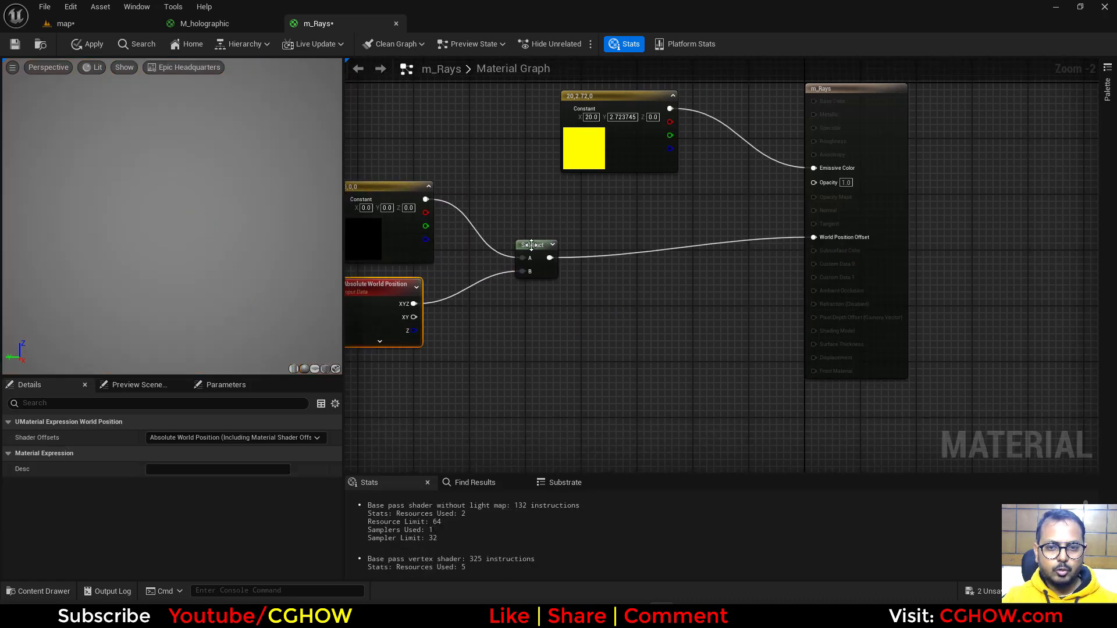
Add a Noise node to the graph and place it below Absolute World Position
right_drag(568, 321, 626, 303)
right_click(539, 352)
text(nois)
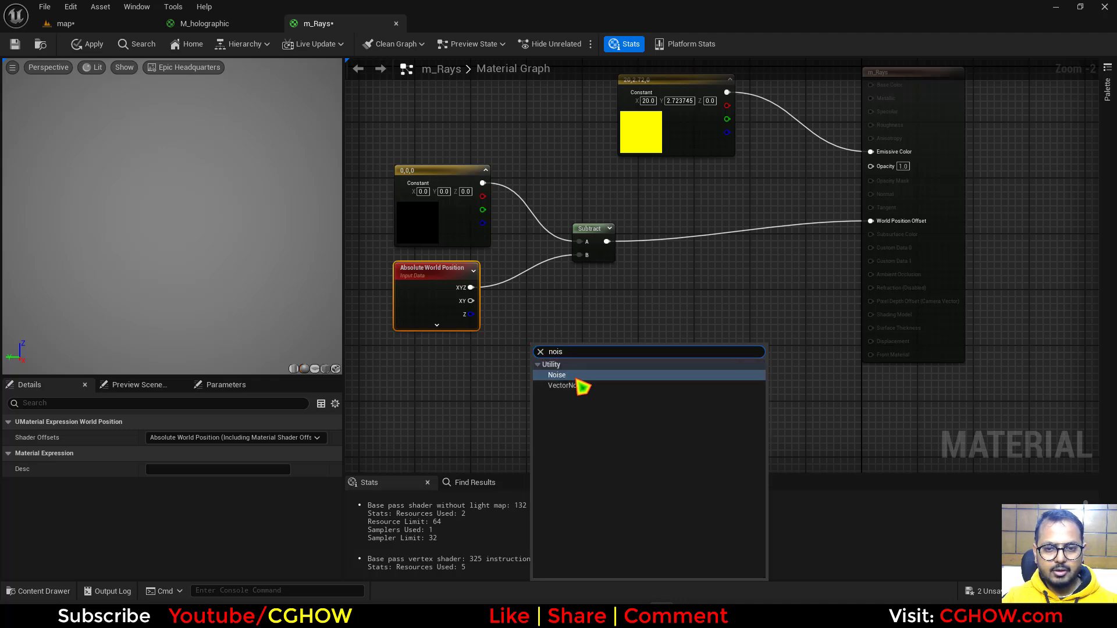
click(576, 380)
drag(582, 349, 537, 352)
right_drag(648, 300, 613, 310)
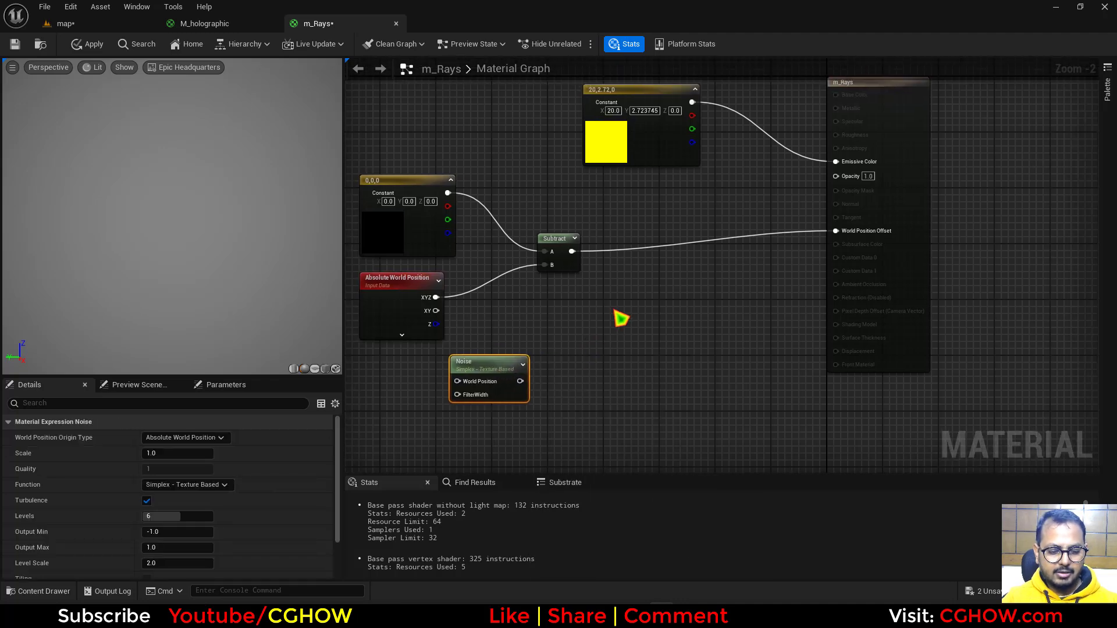
Add a Lerp with Subtract as A and Noise as Alpha, and connect its output to World Position Offset
key(l)
click(613, 309)
drag(520, 381, 621, 352)
drag(572, 252, 840, 248)
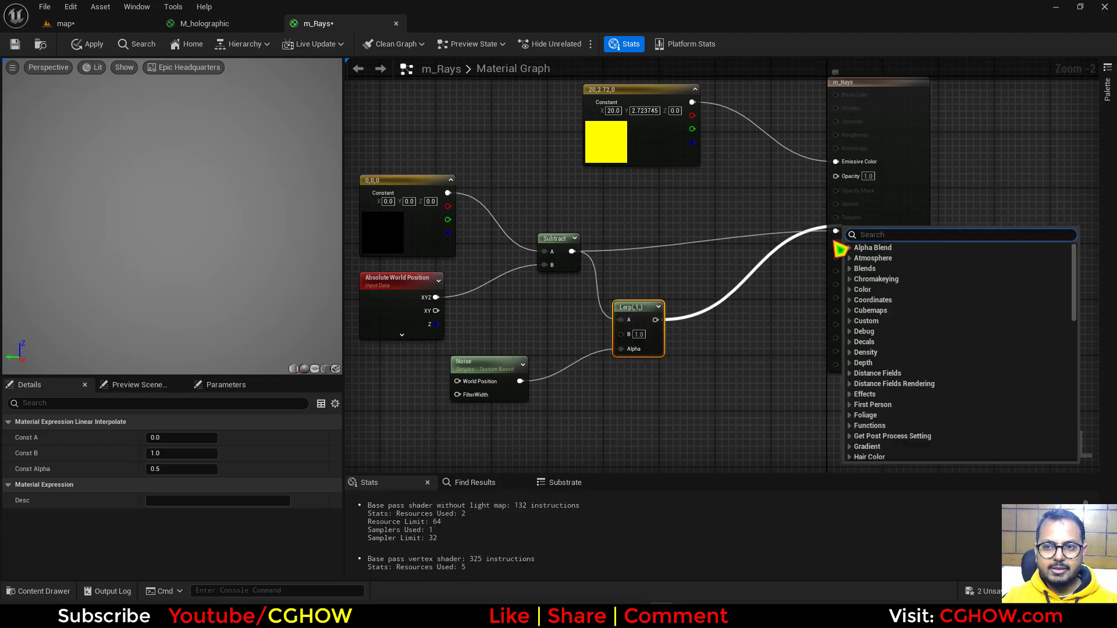
drag(656, 321, 837, 231)
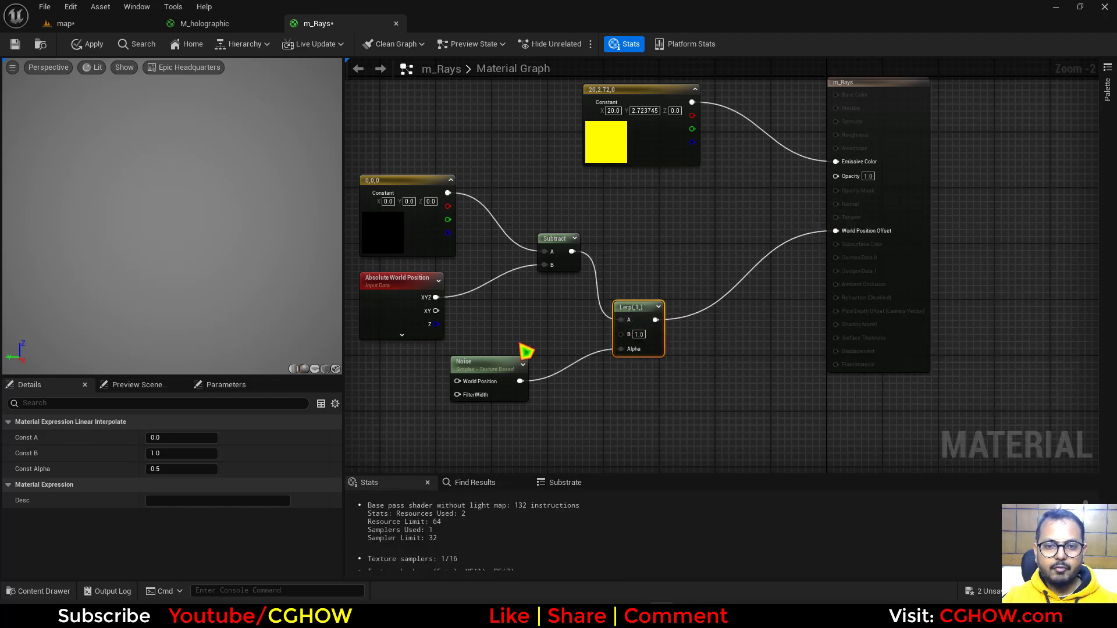
right_drag(553, 327, 567, 296)
drag(150, 251, 128, 252)
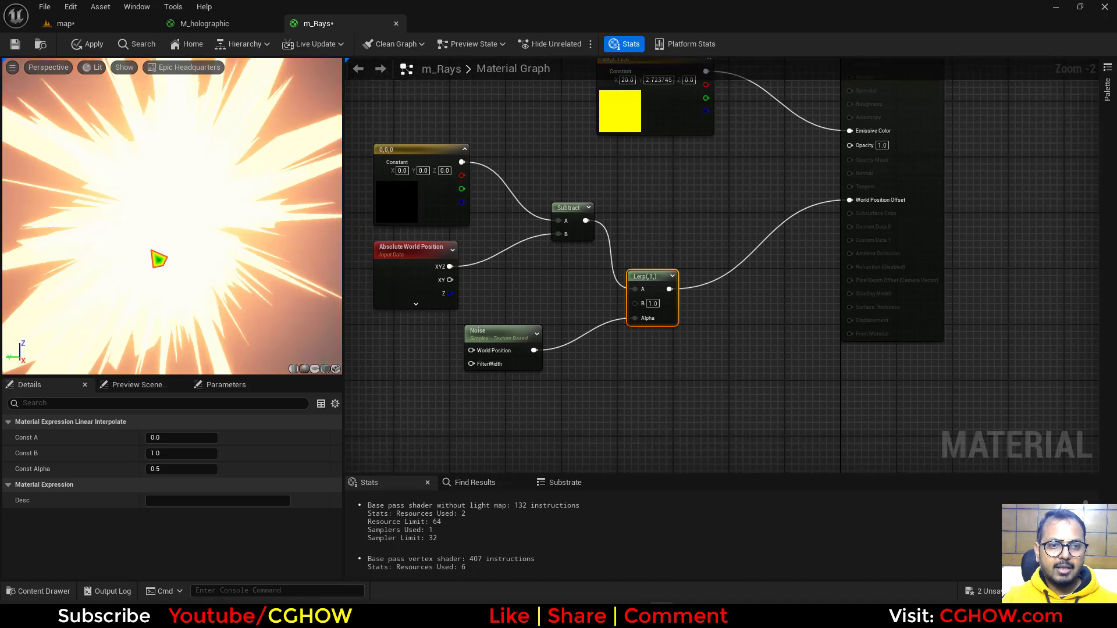
Preview the Noise node's pattern on the sphere, and stop previewing it
click(499, 333)
key(space)
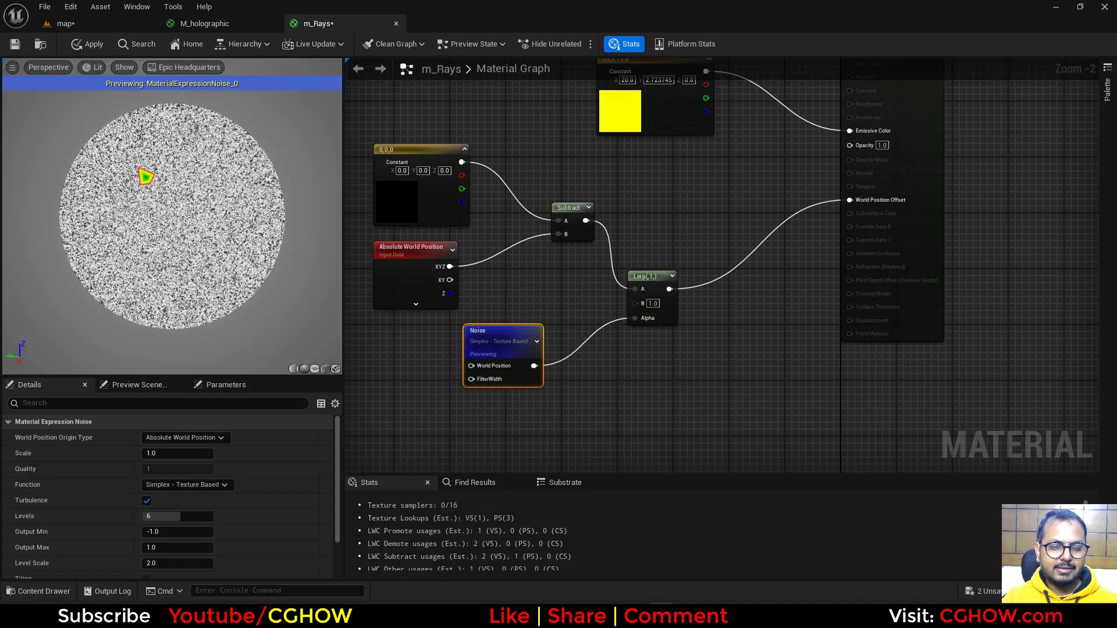
key(space)
right_drag(444, 262, 496, 316)
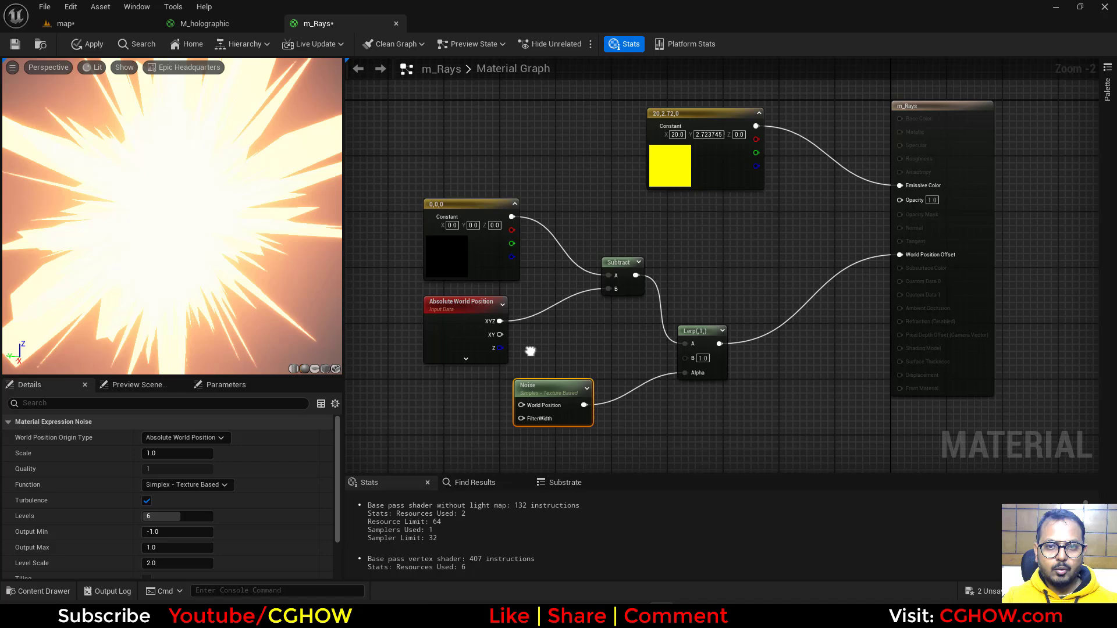
Duplicate the hero actor in the map and assign the m_Rays material to the copy
click(41, 46)
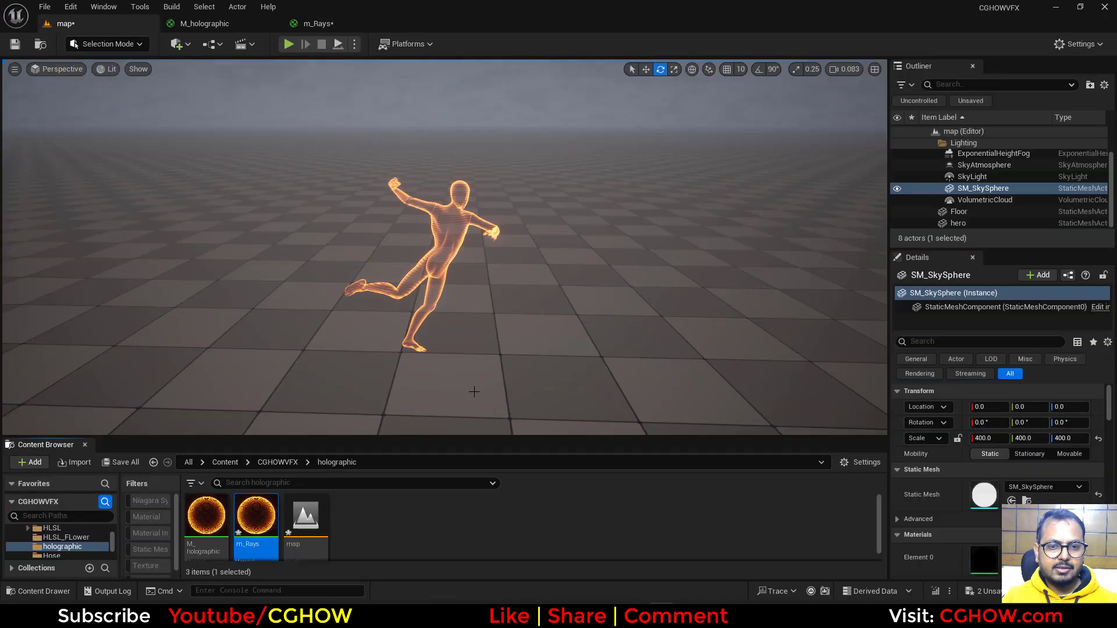
click(950, 223)
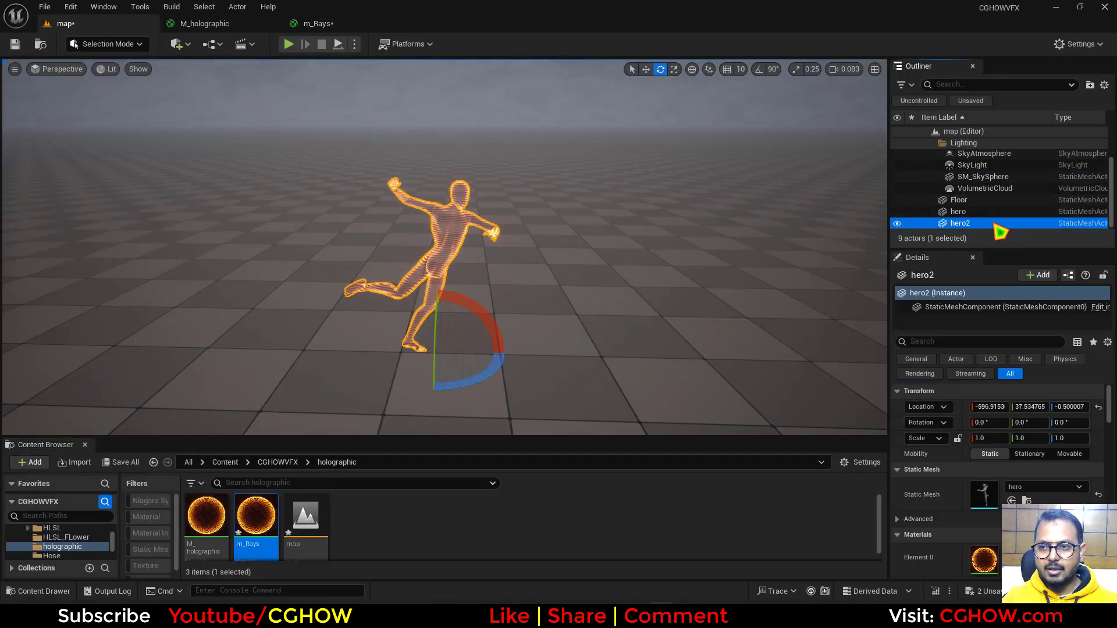
key(ctrl+d)
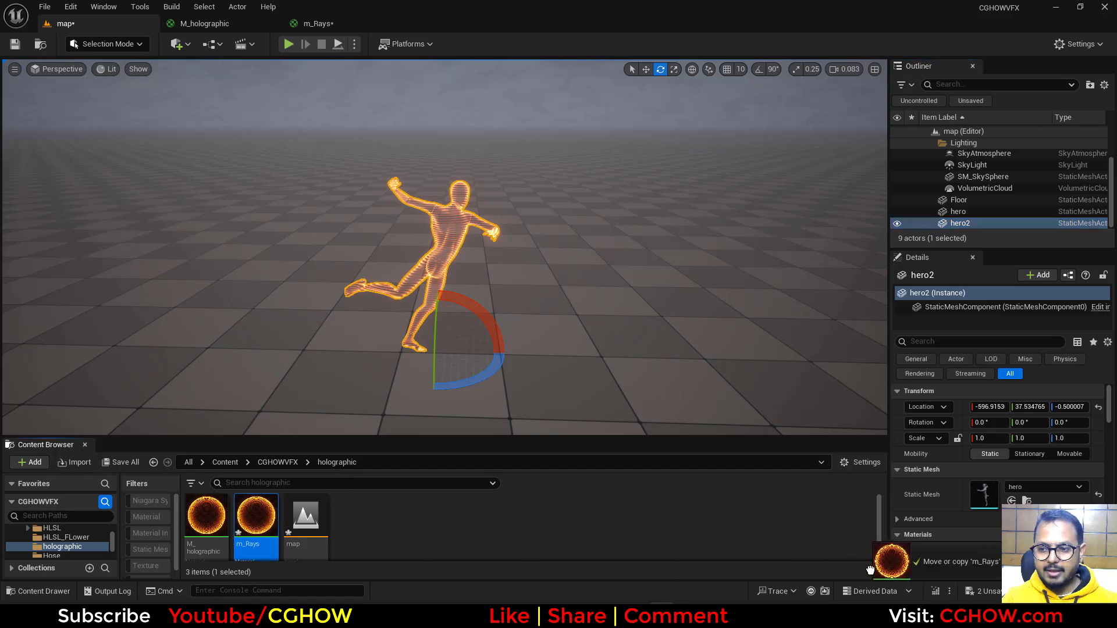
drag(871, 570, 983, 559)
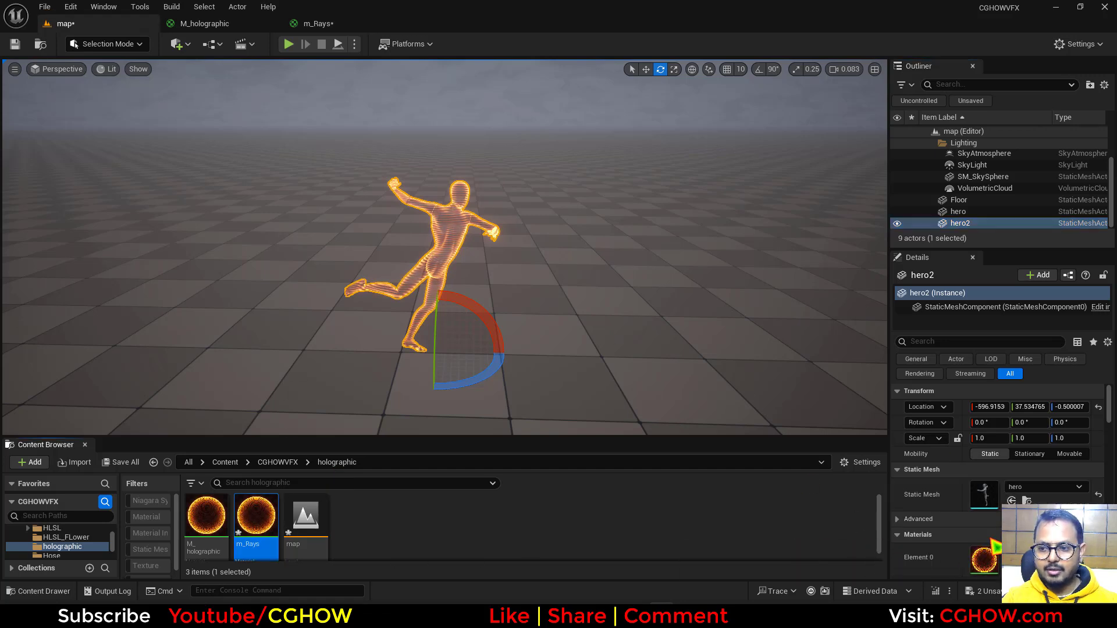
scroll(995, 547, down, 2)
right_drag(545, 368, 542, 371)
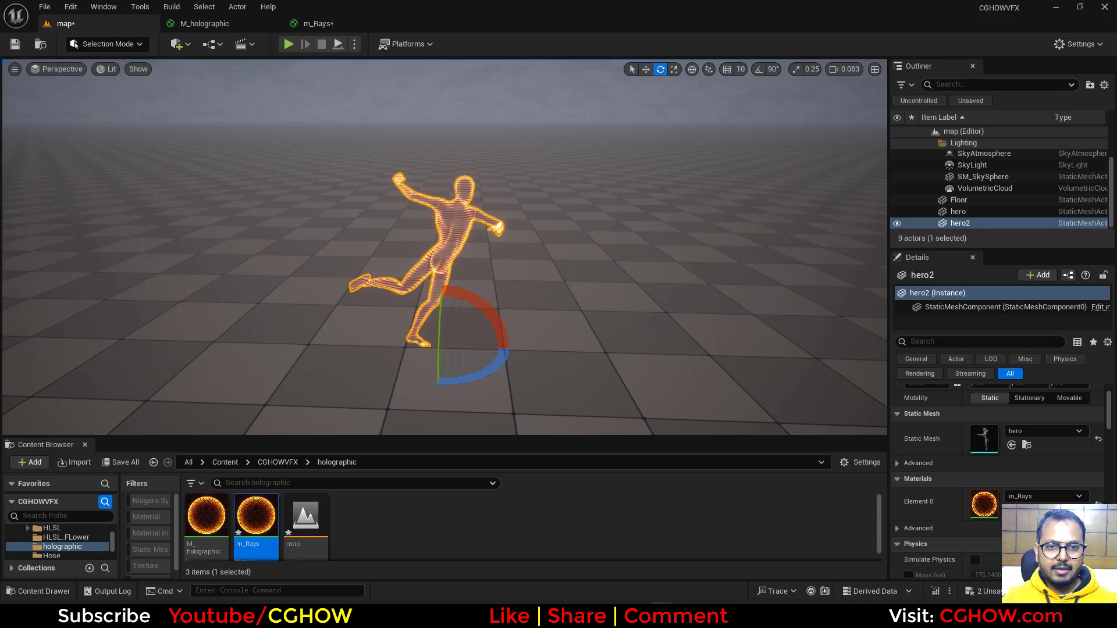
click(533, 330)
right_drag(533, 330, 521, 323)
Save the m_Rays material and check the rays on the duplicated hero in the map
click(314, 24)
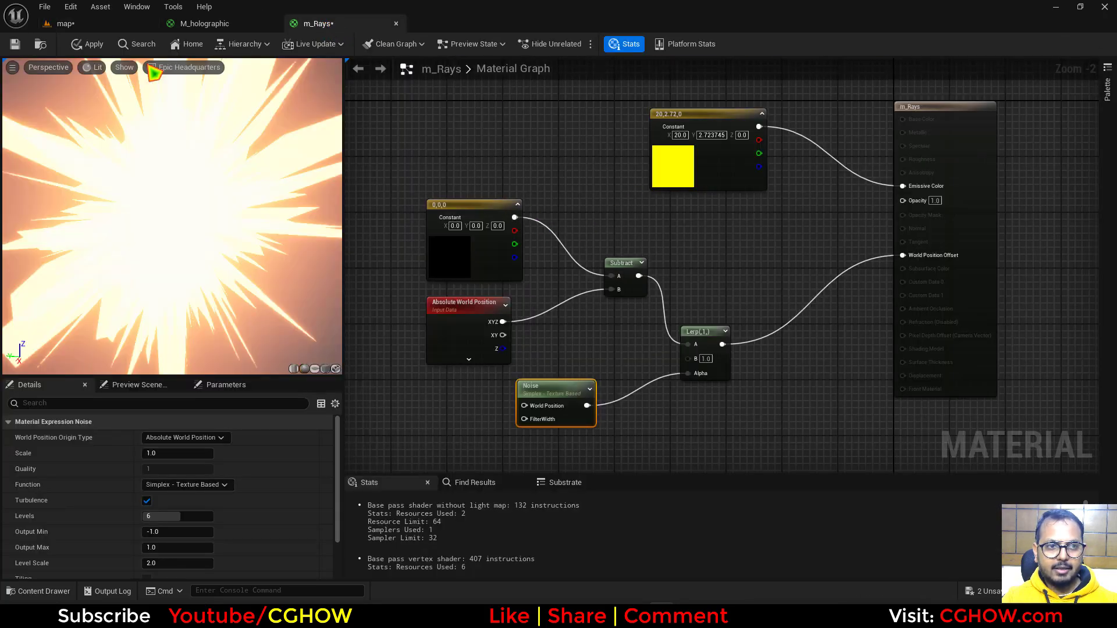
click(21, 47)
click(67, 25)
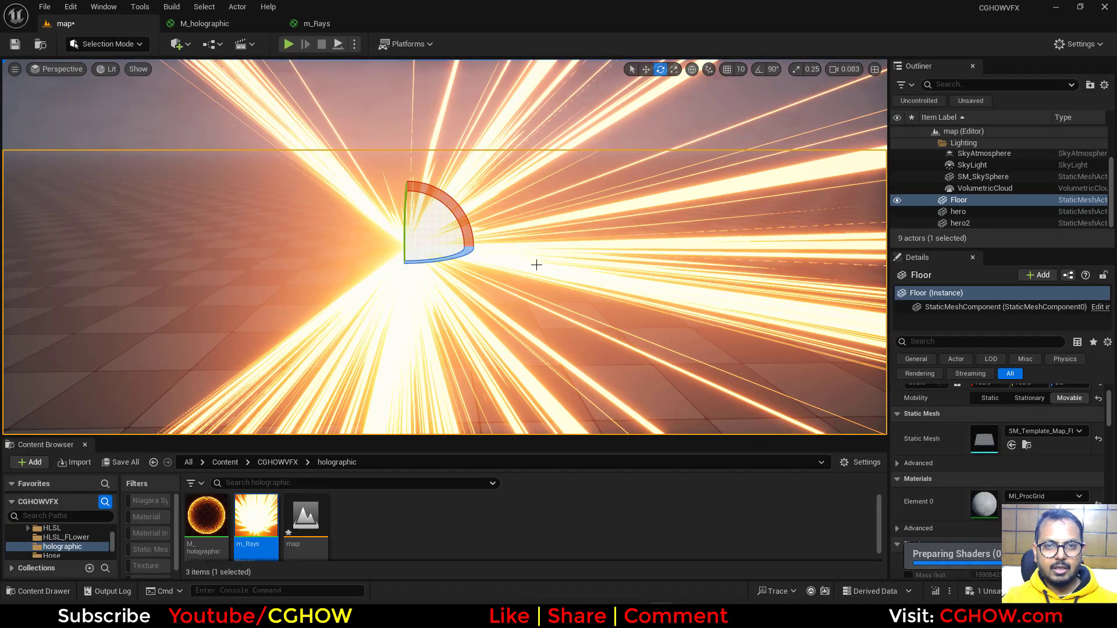
Move the Noise node in m_Rays away from the Lerp and set its Output Min to 0
click(327, 29)
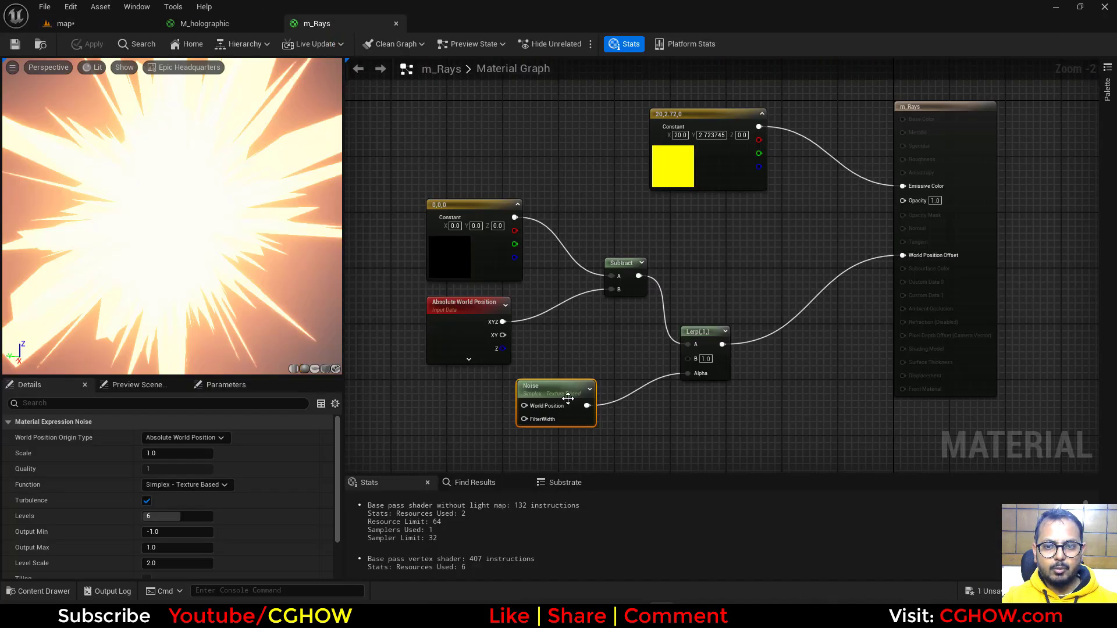
right_drag(656, 372, 628, 329)
drag(533, 349, 457, 369)
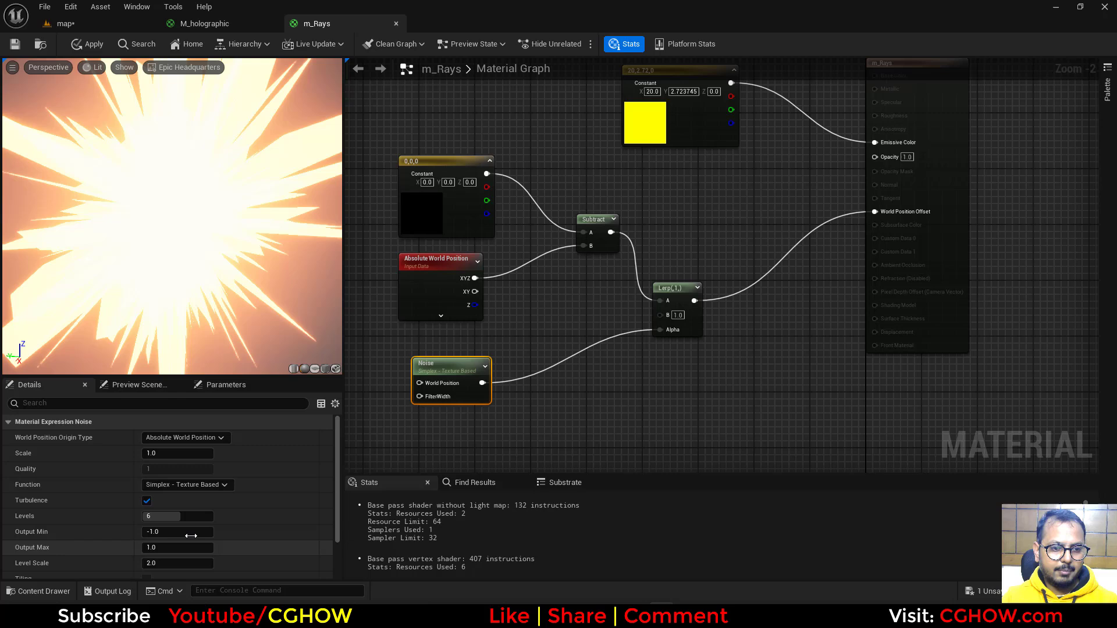
click(154, 532)
text(0)
key(Return)
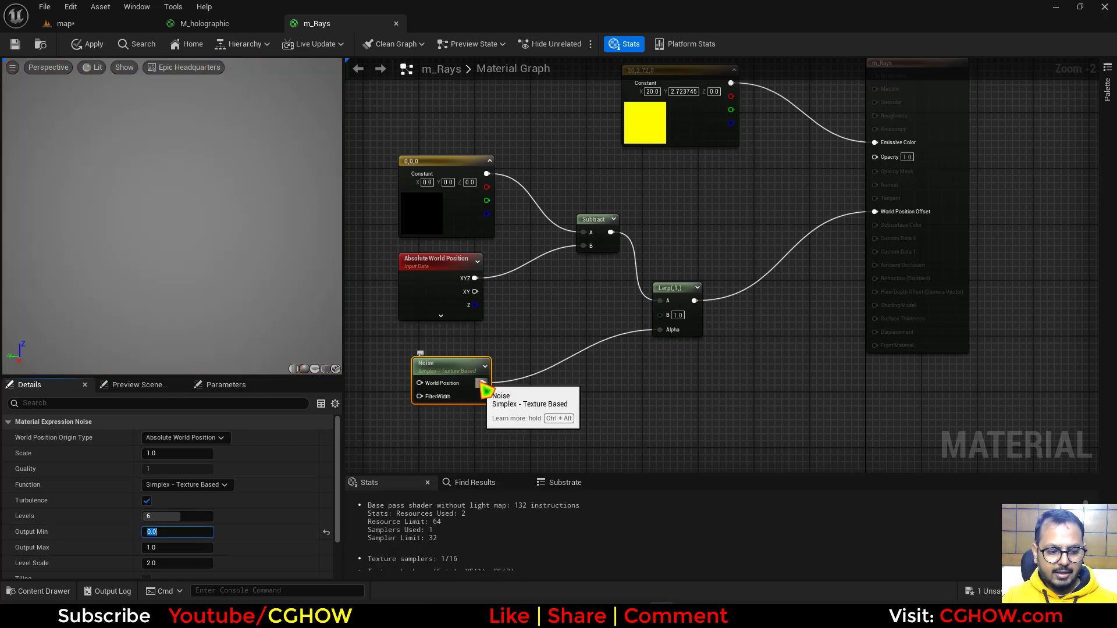
Insert a Saturate node between the Noise output and the Lerp's Alpha, deleting the stray node added by mistake
key(s)
click(539, 337)
text(a)
drag(482, 383, 594, 392)
text(sa)
click(600, 355)
key(Delete)
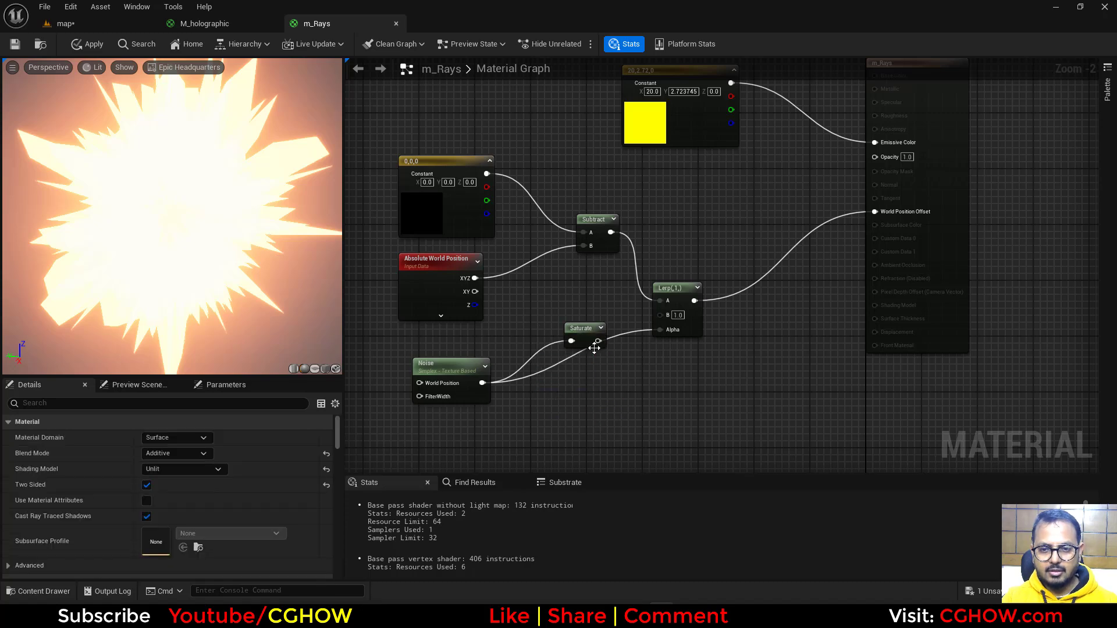
drag(598, 341, 660, 330)
Convert the orange emissive constant to a parameter named color
right_drag(663, 262, 637, 378)
right_click(622, 248)
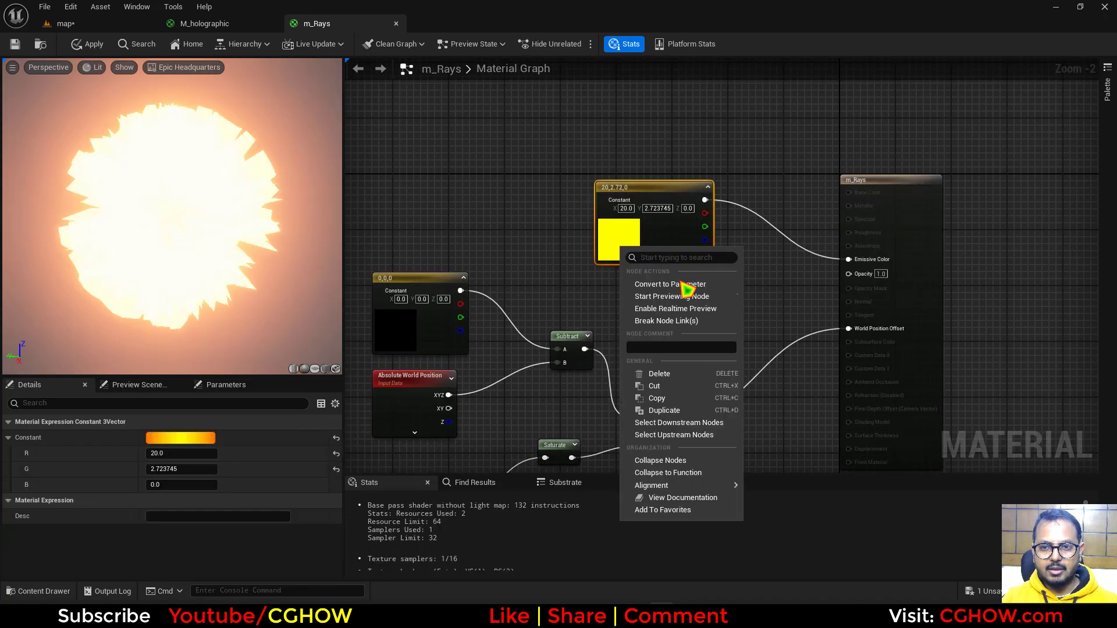
click(686, 288)
text(color)
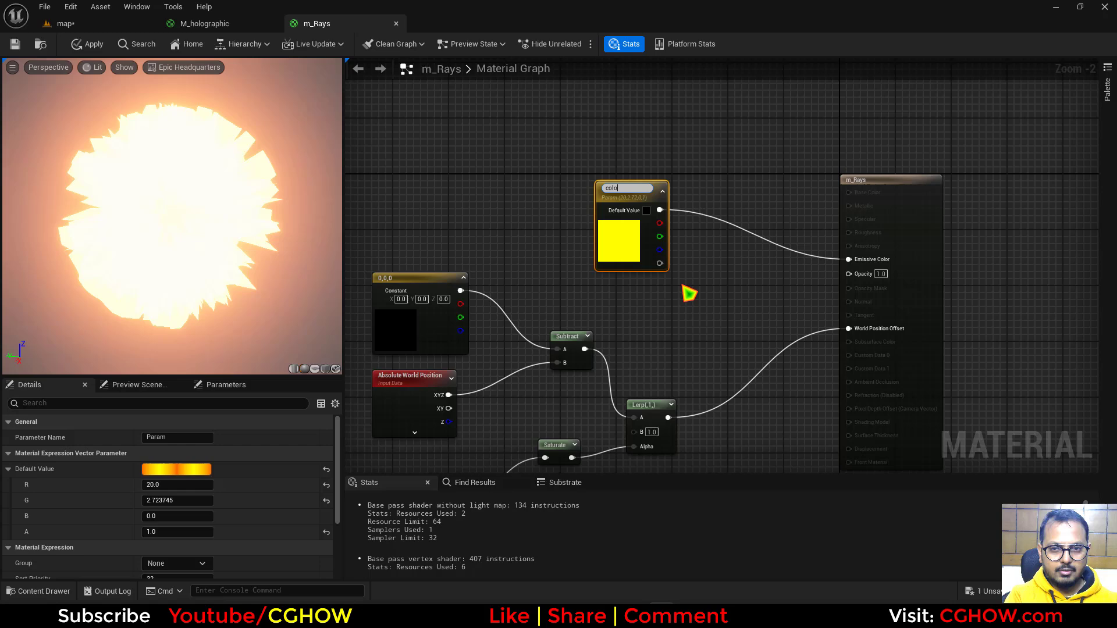
Create a material instance of m_Rays and assign it to the hero2 actor
click(41, 46)
right_click(260, 515)
click(344, 191)
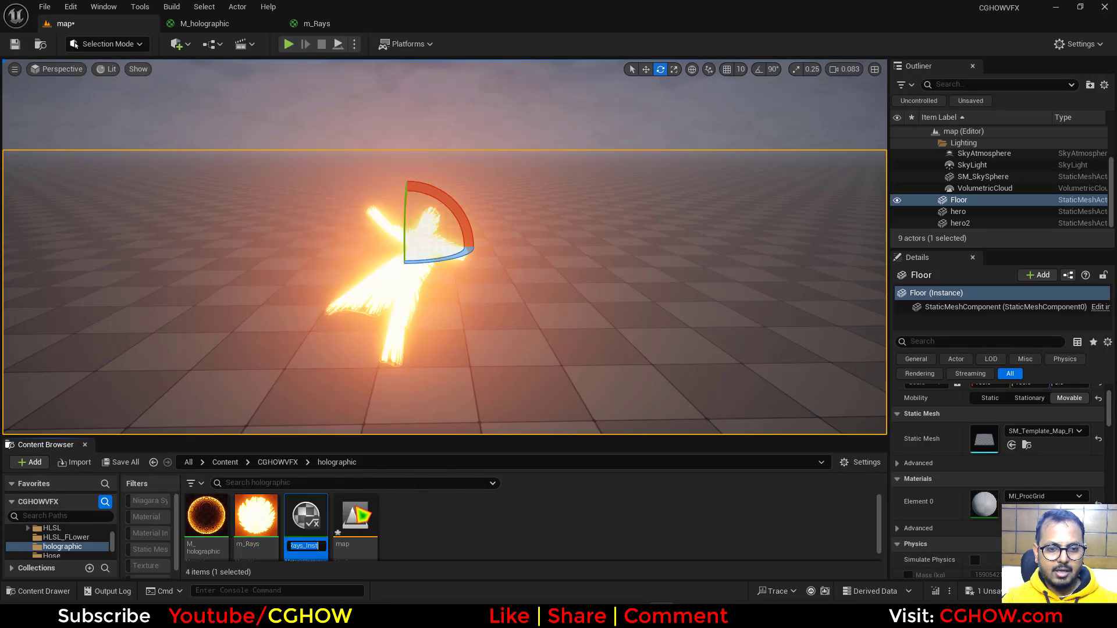
drag(1002, 543, 619, 514)
click(990, 224)
drag(306, 517, 983, 502)
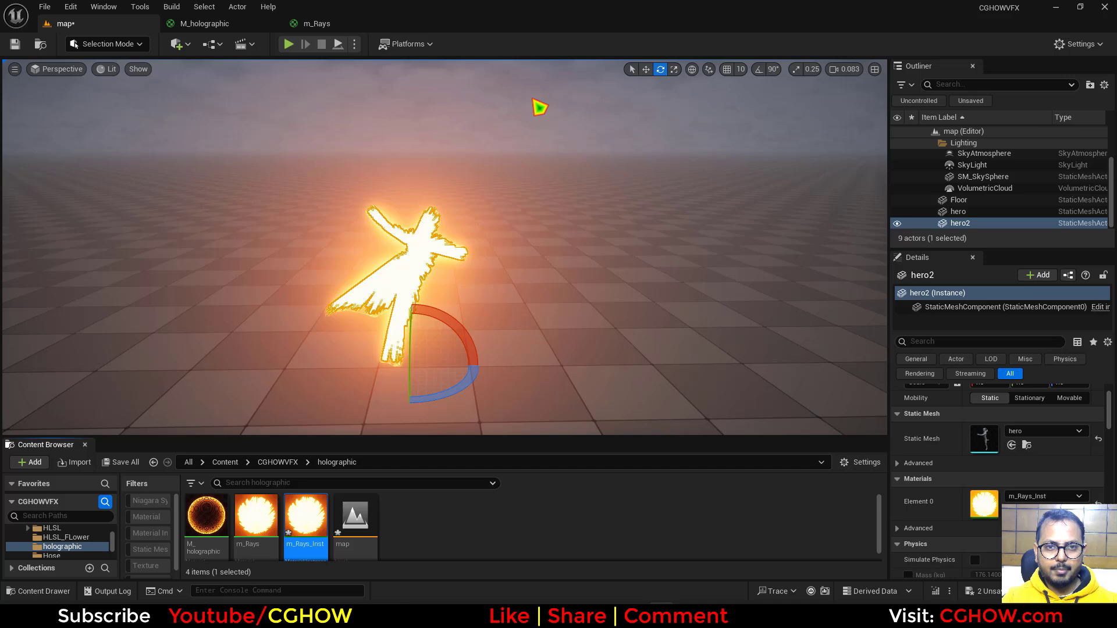
Enable the color override in m_Rays_Inst, set its brightness value (V) to 0.2 and close the instance editor
double_click(305, 517)
drag(464, 29, 561, 265)
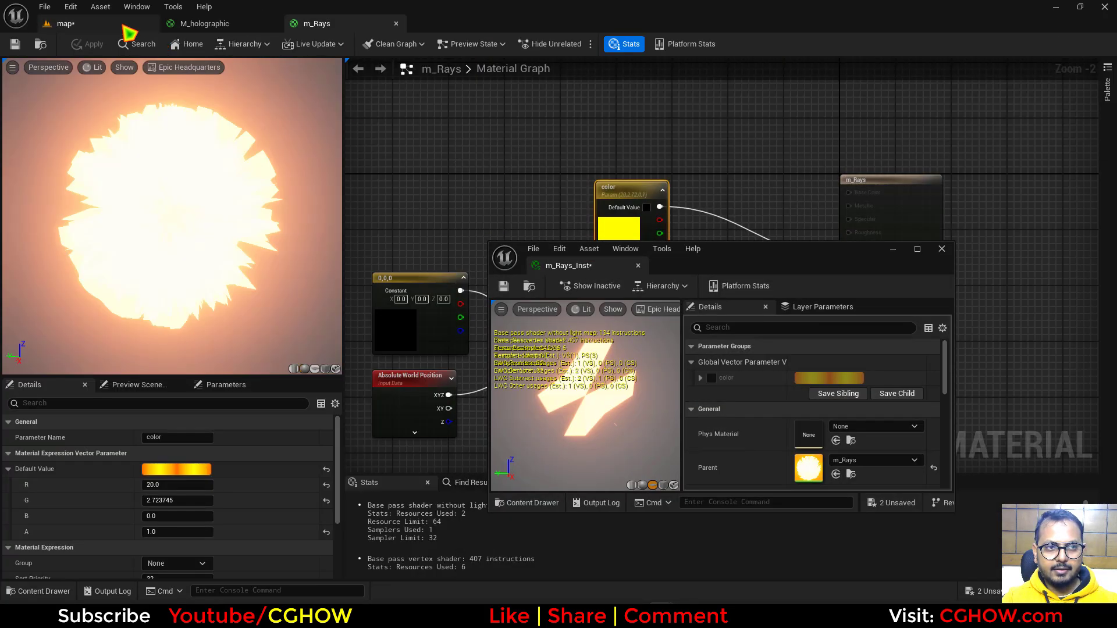
click(711, 378)
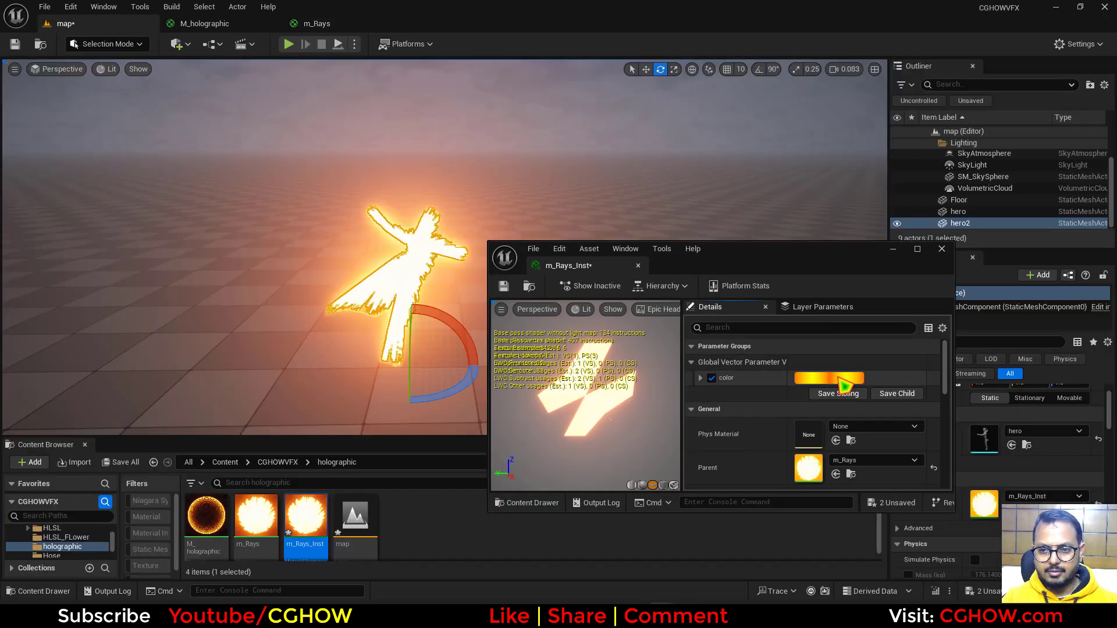
click(843, 379)
click(1011, 509)
text(0.2)
key(Return)
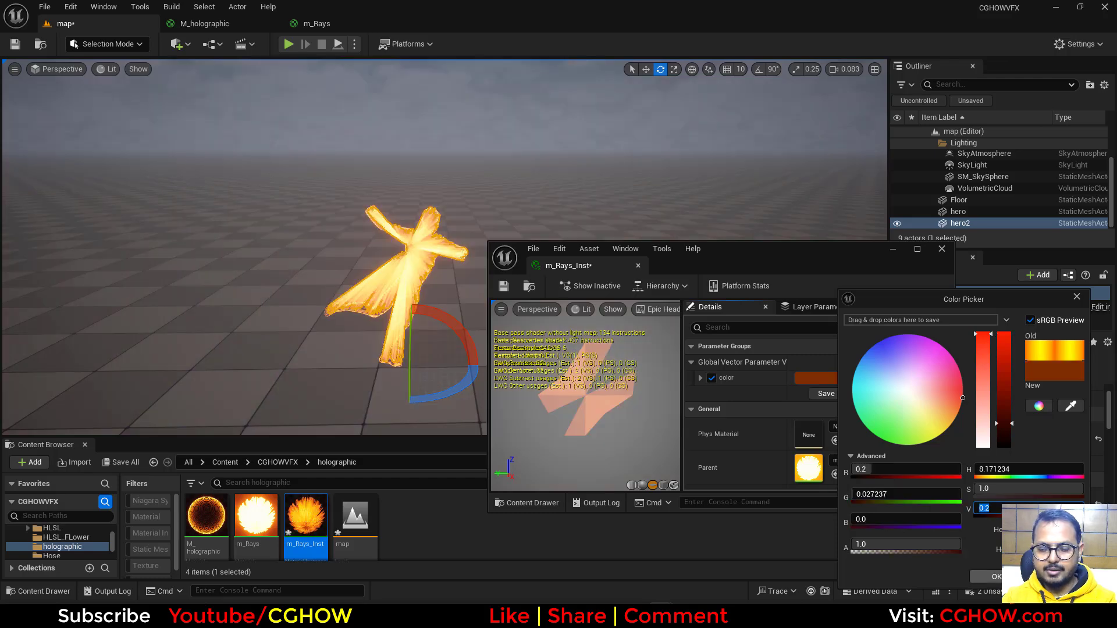
click(719, 431)
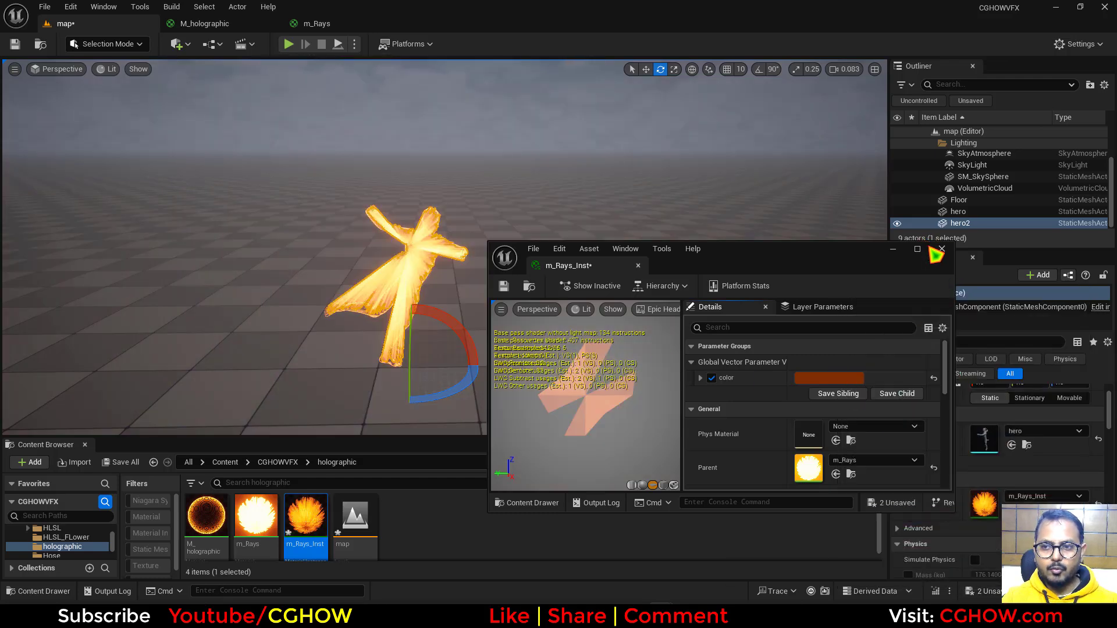
click(941, 250)
click(317, 23)
right_drag(398, 264, 560, 222)
click(560, 222)
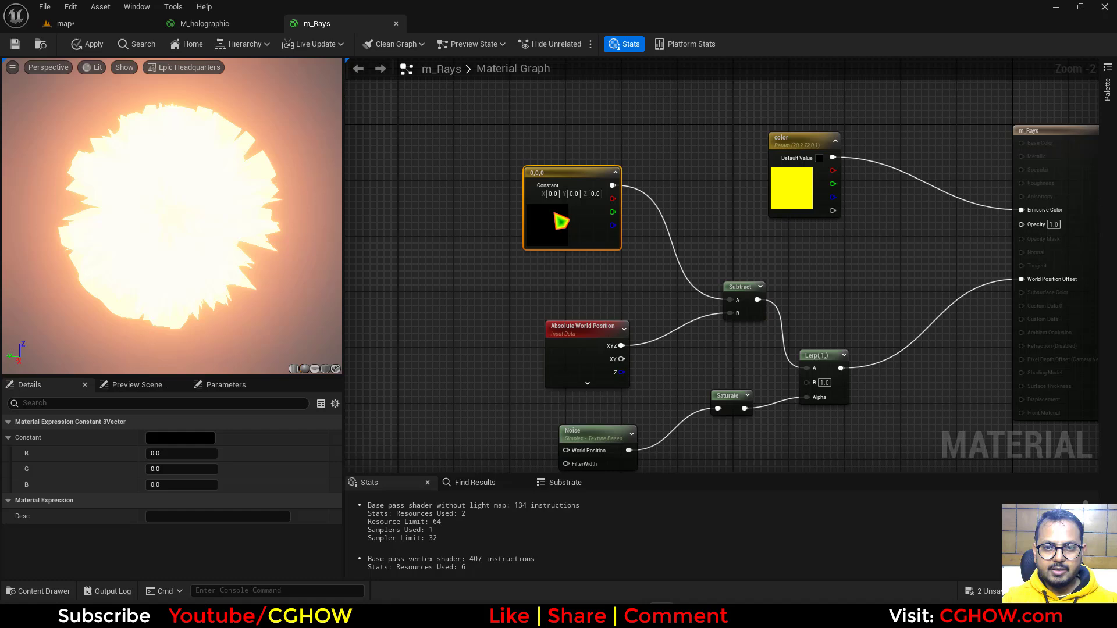
drag(560, 221, 536, 244)
click(110, 26)
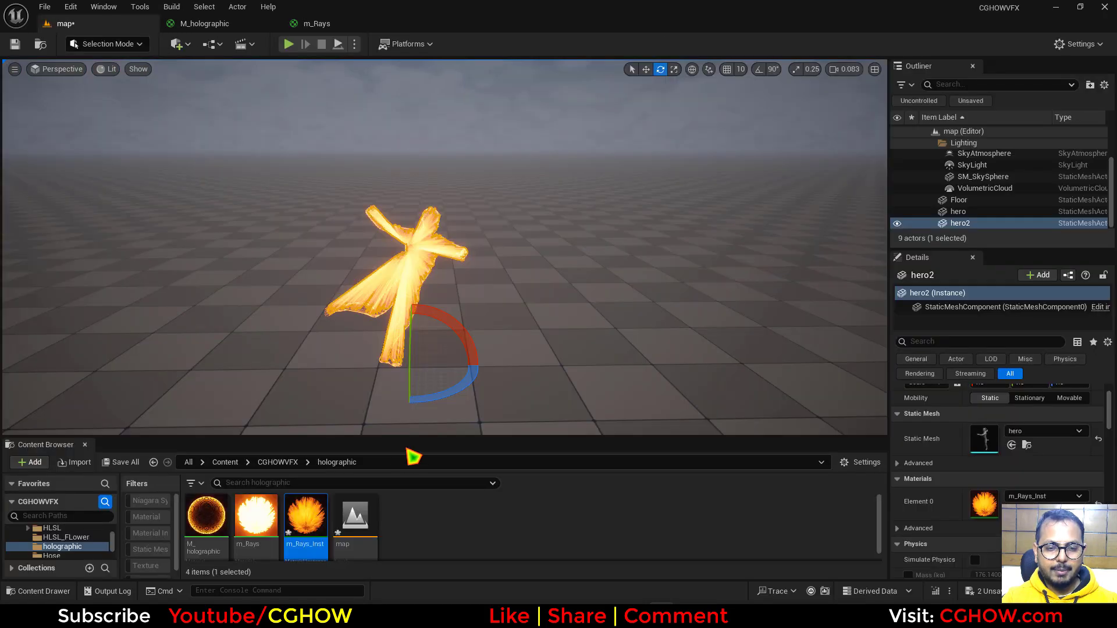
Create a material parameter collection named mpc in the holographic folder and open it
right_click(449, 529)
mouse_move(581, 424)
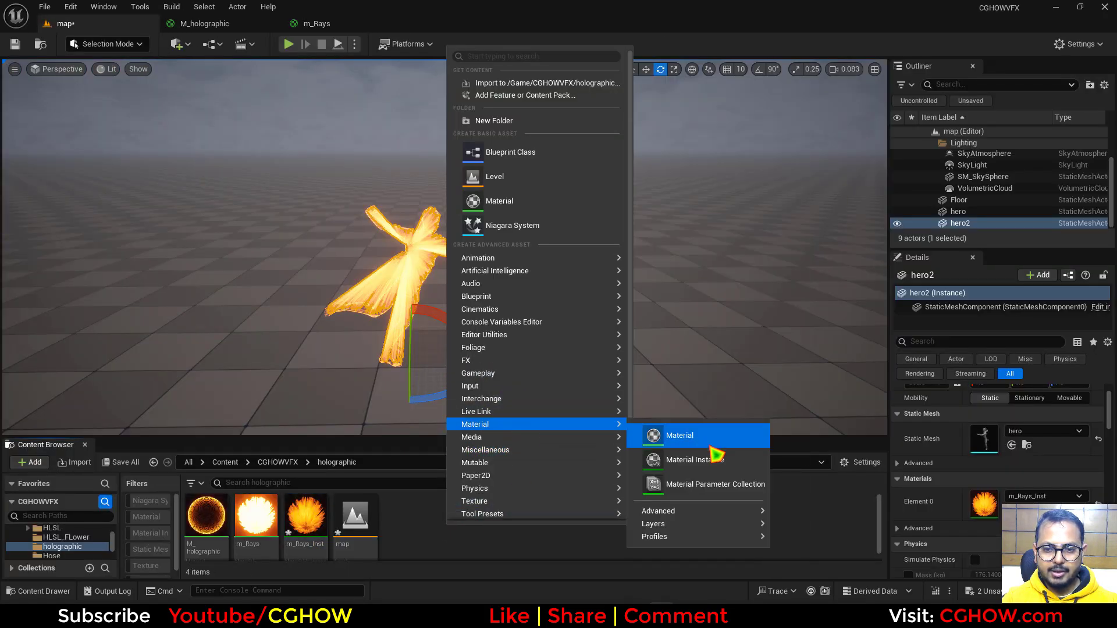
click(700, 487)
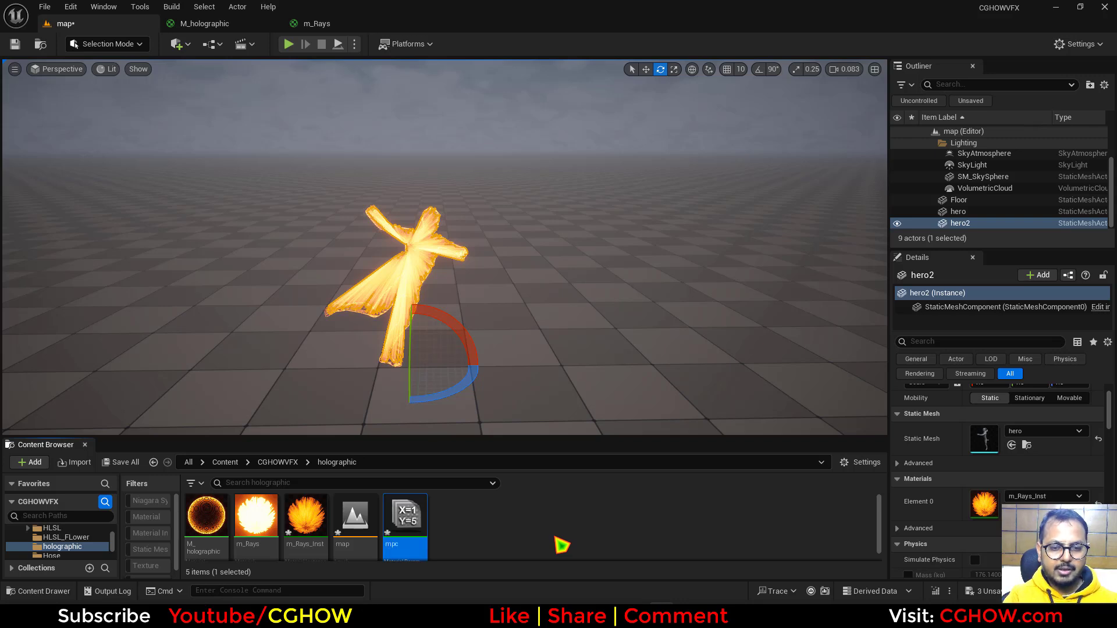
key(Return)
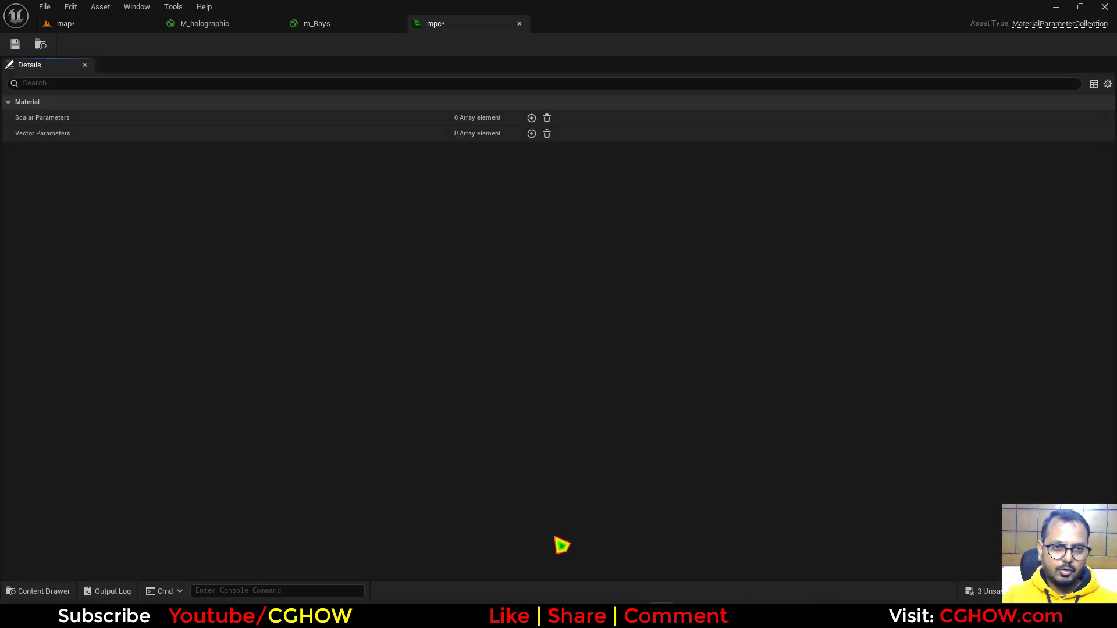
Add a vector parameter named location to the mpc collection and save it
click(532, 134)
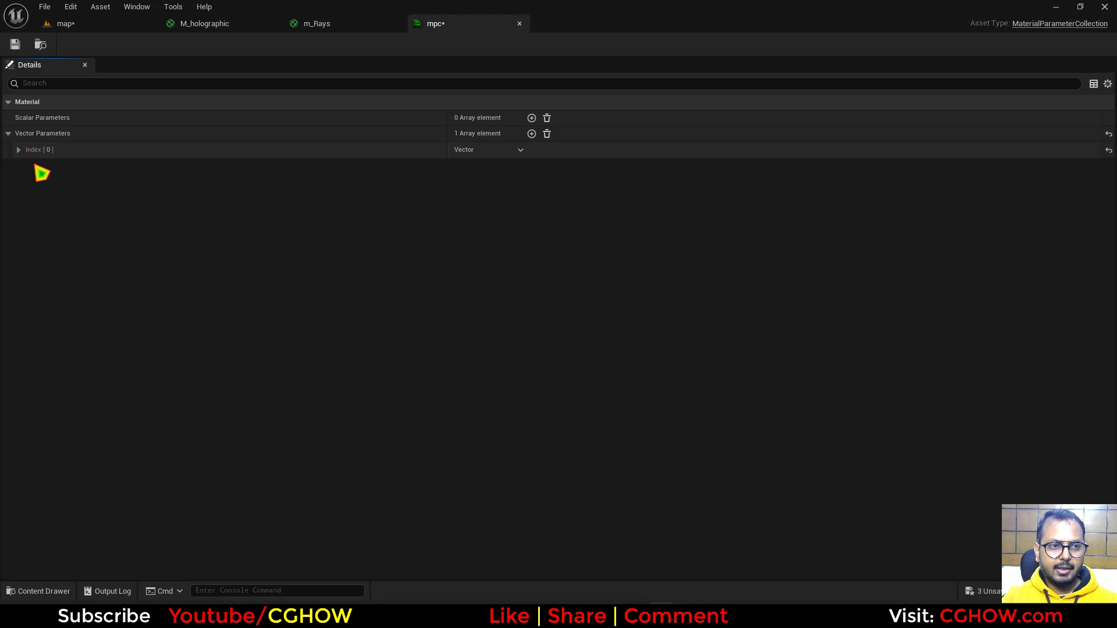
click(19, 150)
click(471, 181)
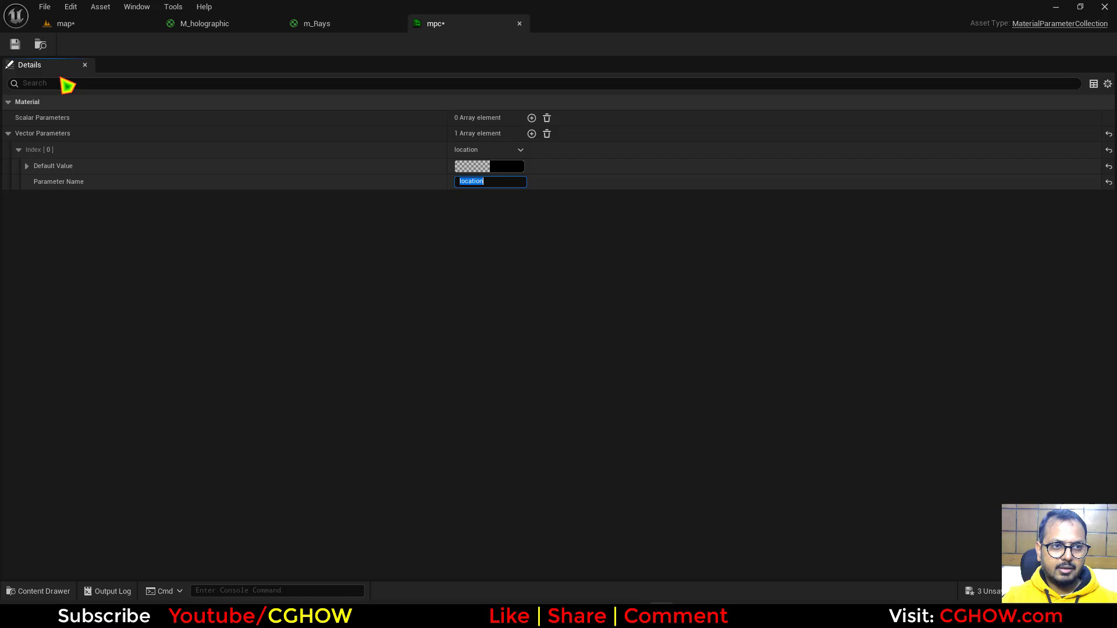
Place the mpc collection in the m_Rays graph as a Collection Parameter node and set its parameter to location
click(40, 45)
drag(410, 520, 398, 234)
right_drag(468, 371, 542, 362)
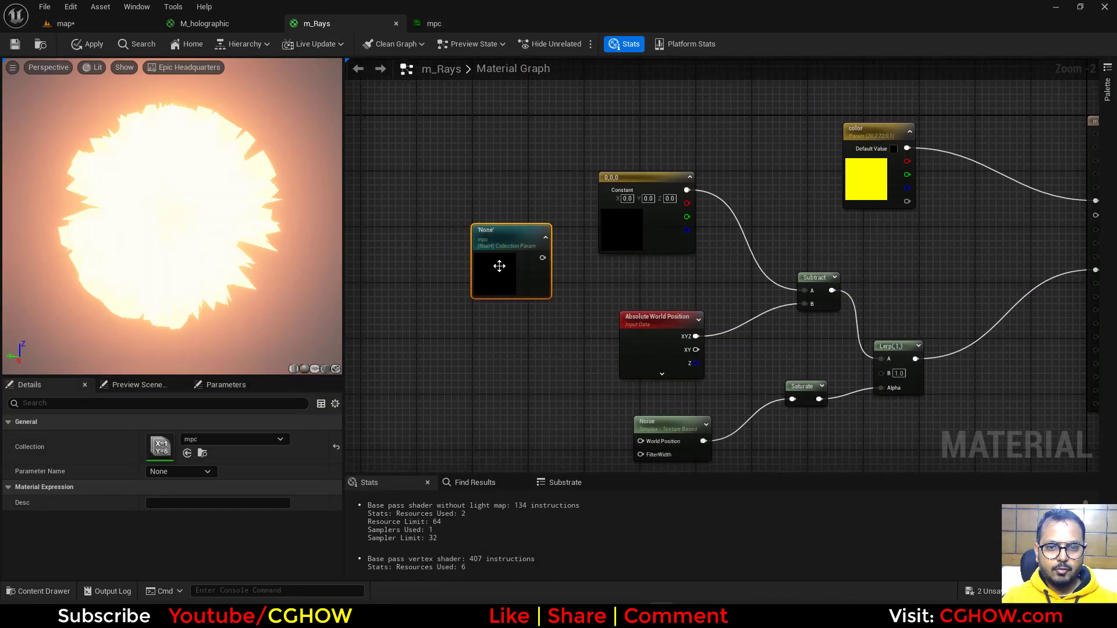
drag(498, 266, 423, 268)
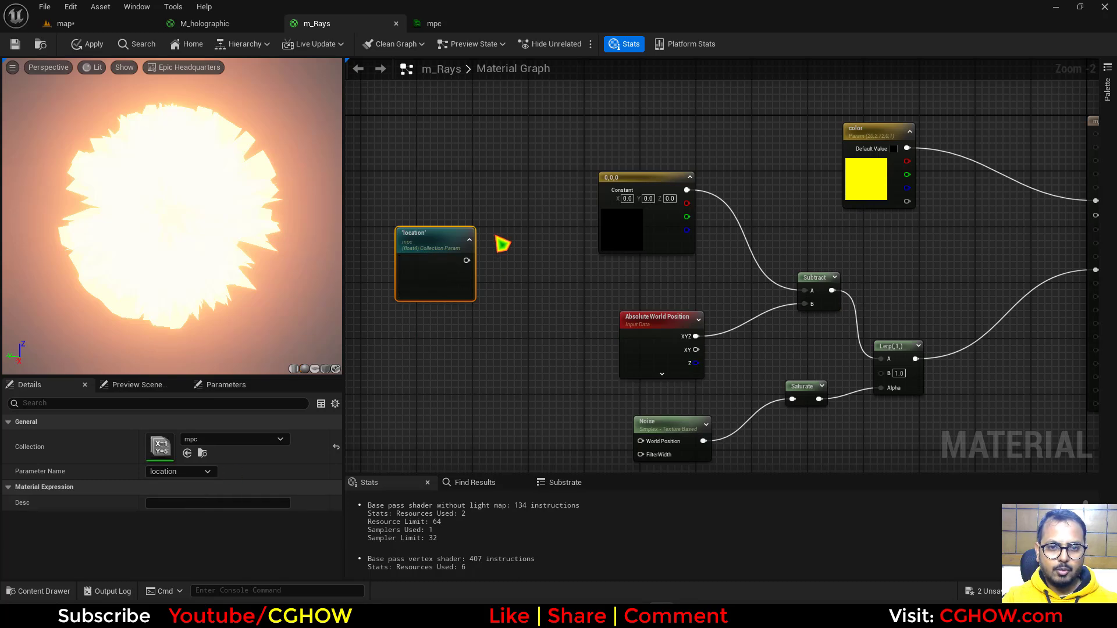
Feed location through a new RGB component mask into the Subtract node's A input, replacing the 0,0,0 constant, and apply the material
key(shift+c)
shift+click(496, 236)
drag(466, 260, 812, 290)
click(151, 469)
right_drag(567, 368, 501, 371)
click(90, 47)
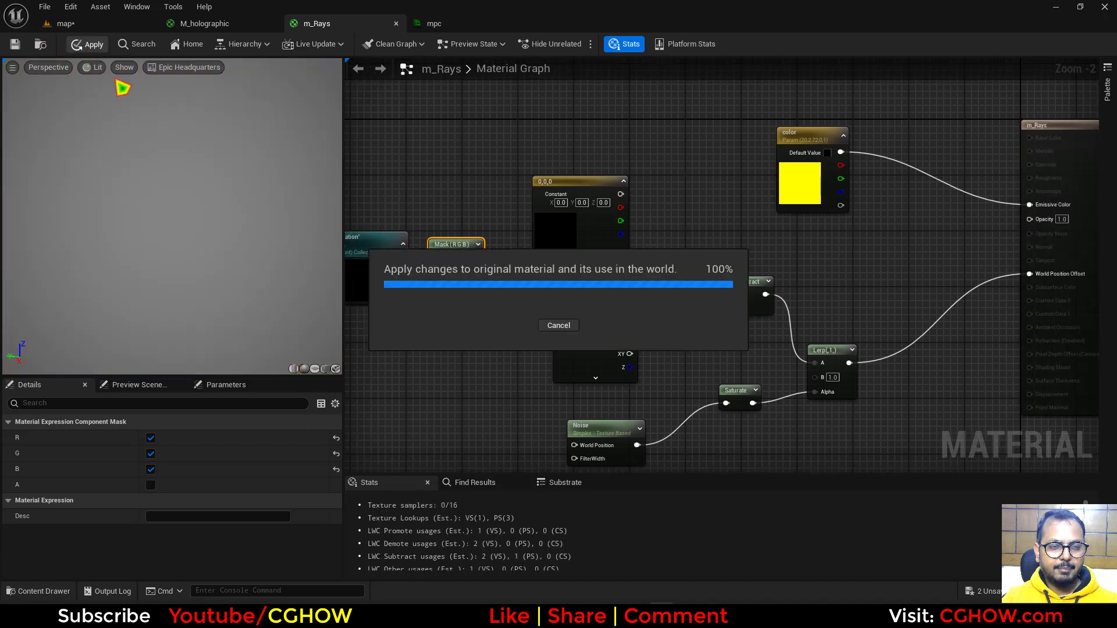
Test the light rays by varying the R component of location's default value in mpc, and close the collection
click(88, 30)
double_click(405, 513)
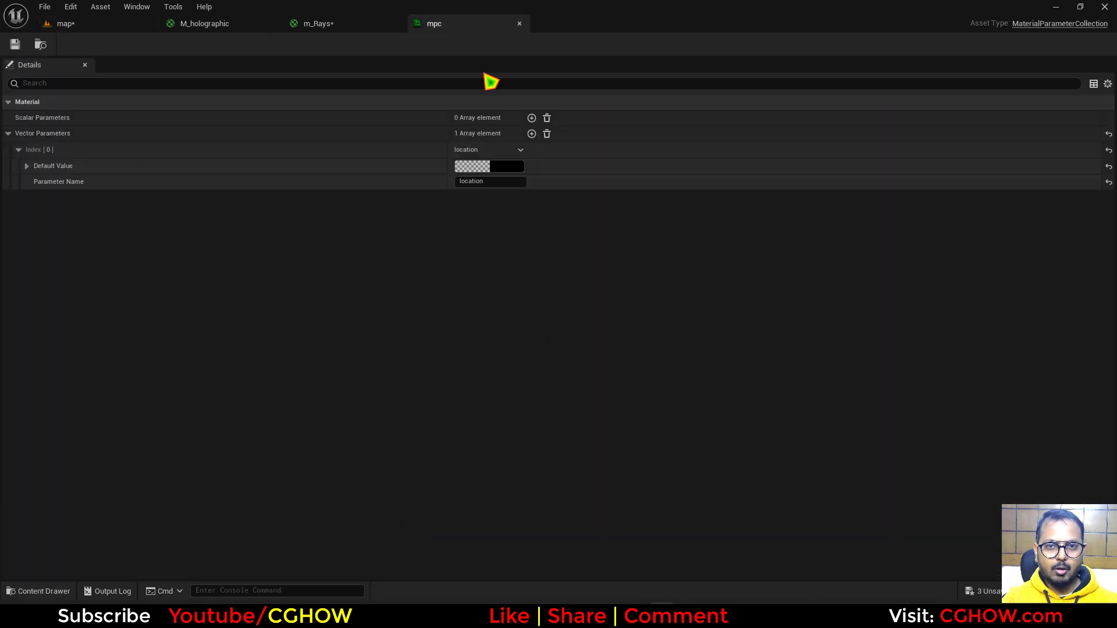
drag(464, 29, 579, 395)
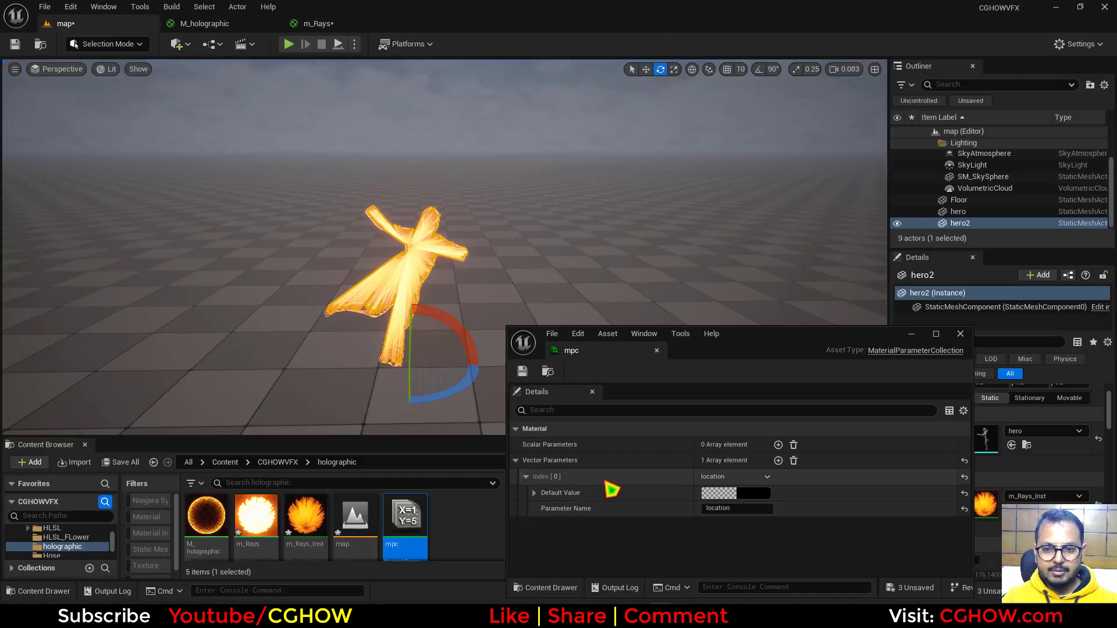
click(546, 493)
drag(723, 504, 932, 391)
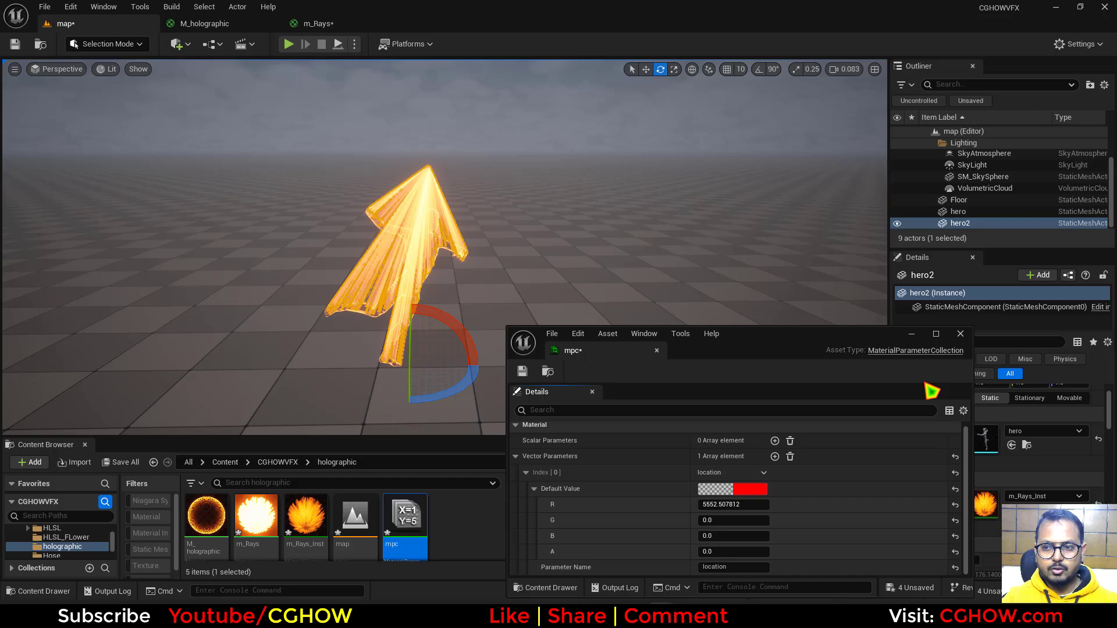
click(960, 334)
Place a sphere shape on the floor beside the glowing character
click(178, 44)
mouse_move(240, 170)
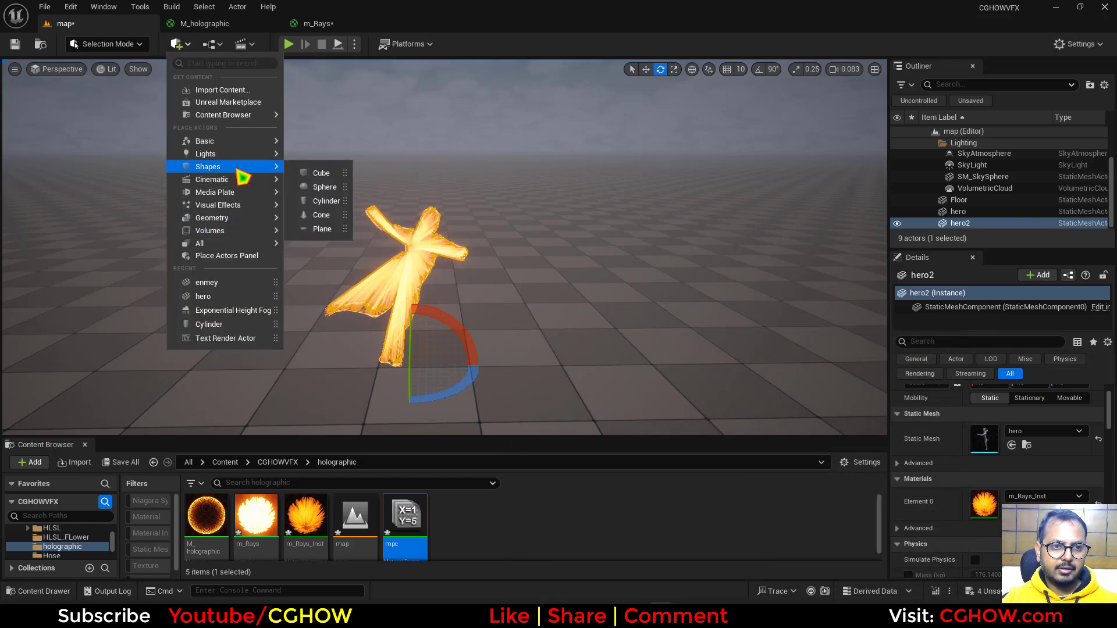
drag(355, 193, 550, 337)
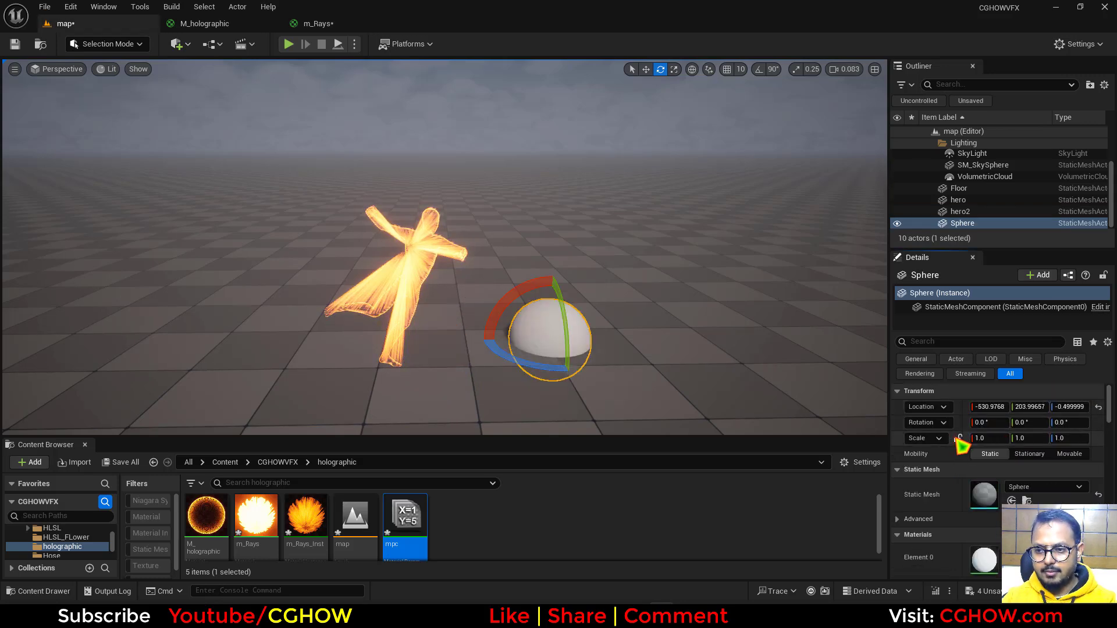
Scale the sphere uniformly to 0.2, make it movable and raise it to a Z location of about 87
click(980, 438)
text(0.2)
key(Return)
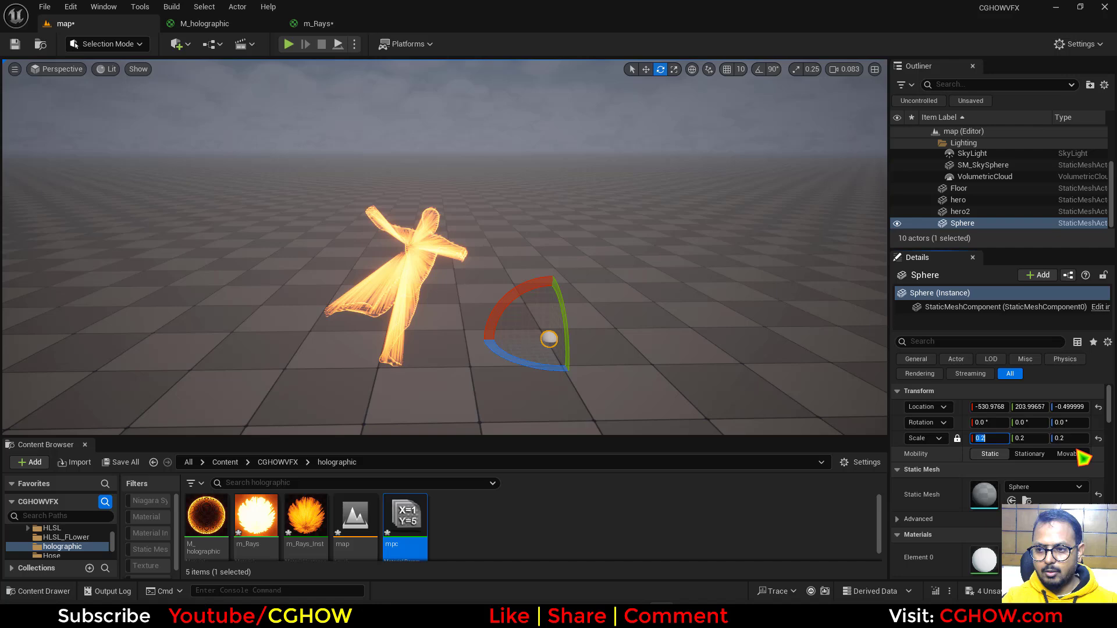
right_drag(606, 335, 617, 332)
key(w)
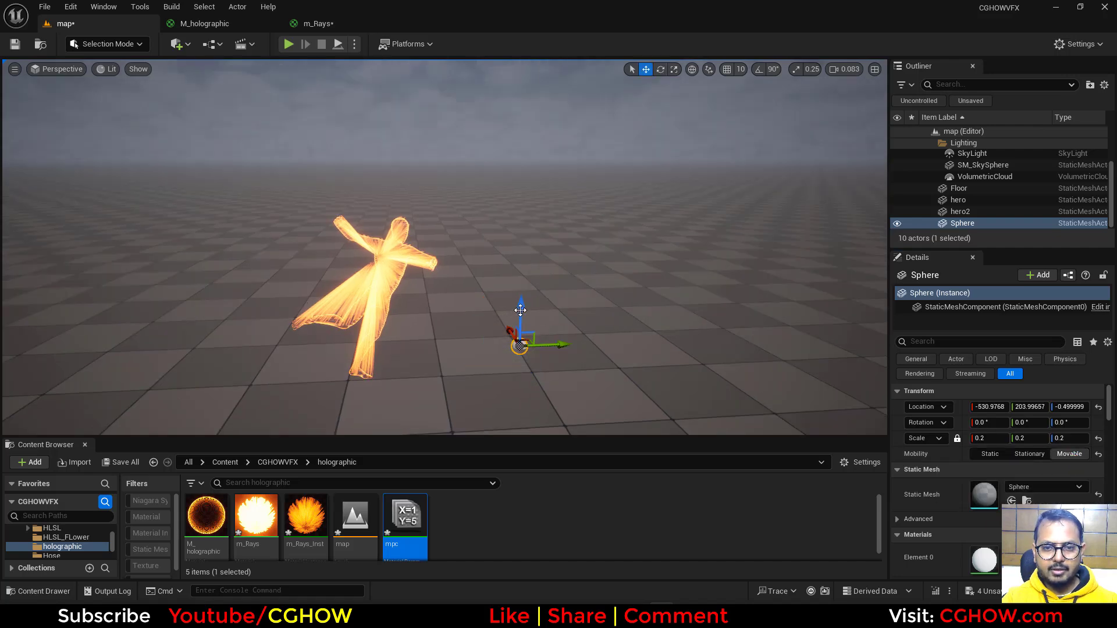
In the Level Blueprint, create a reference to the sphere and add a Get Actor Location node connected to it
click(211, 45)
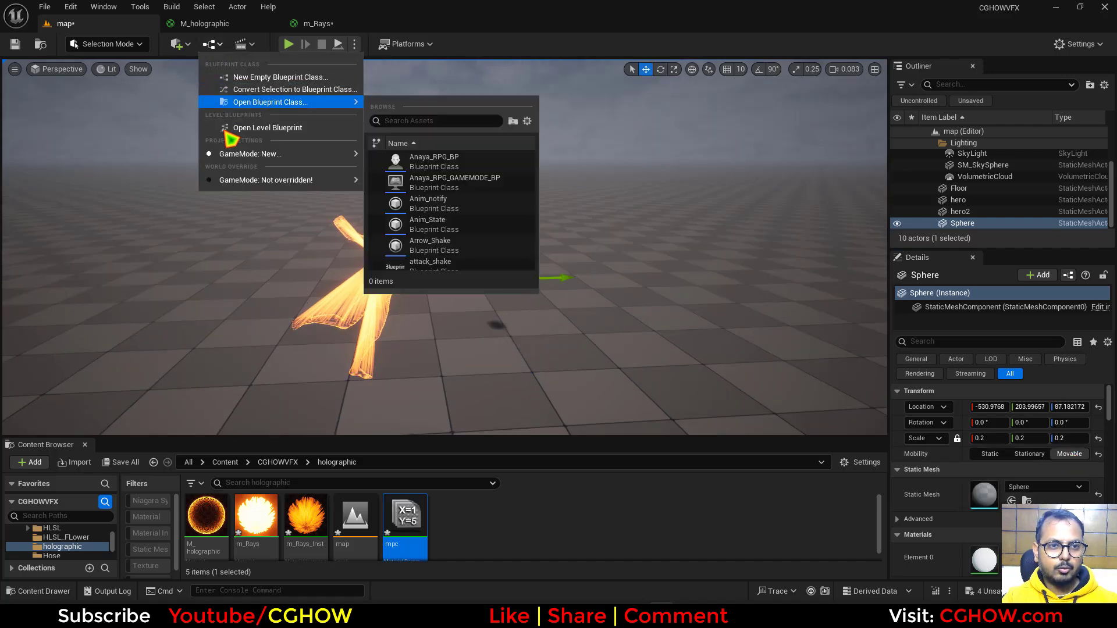
click(290, 136)
right_click(559, 269)
click(640, 321)
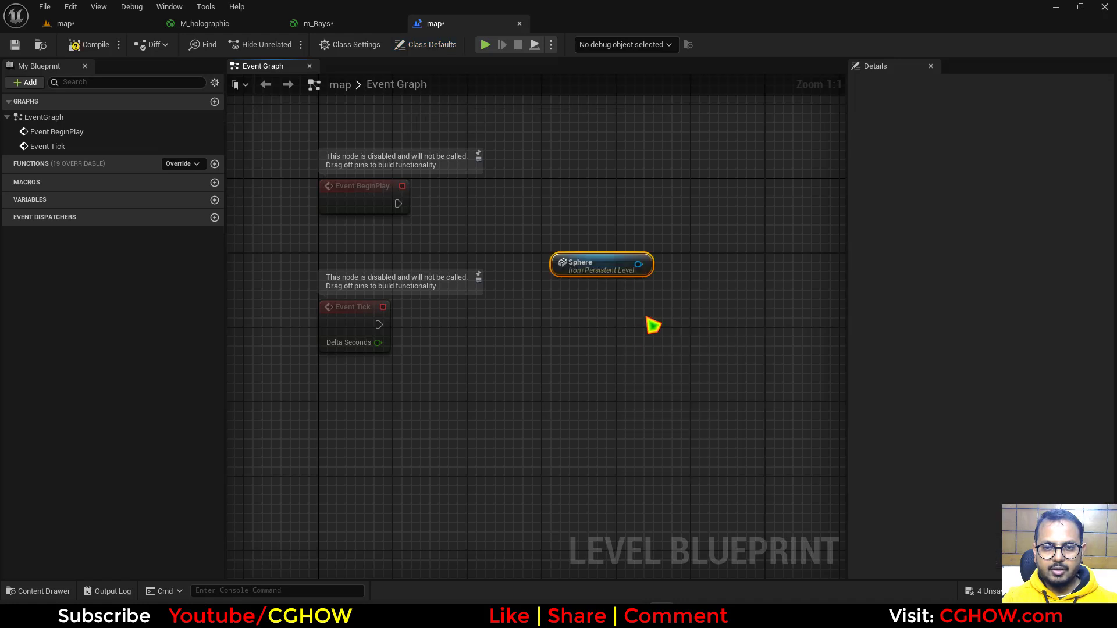
drag(654, 324, 569, 375)
text(ge)
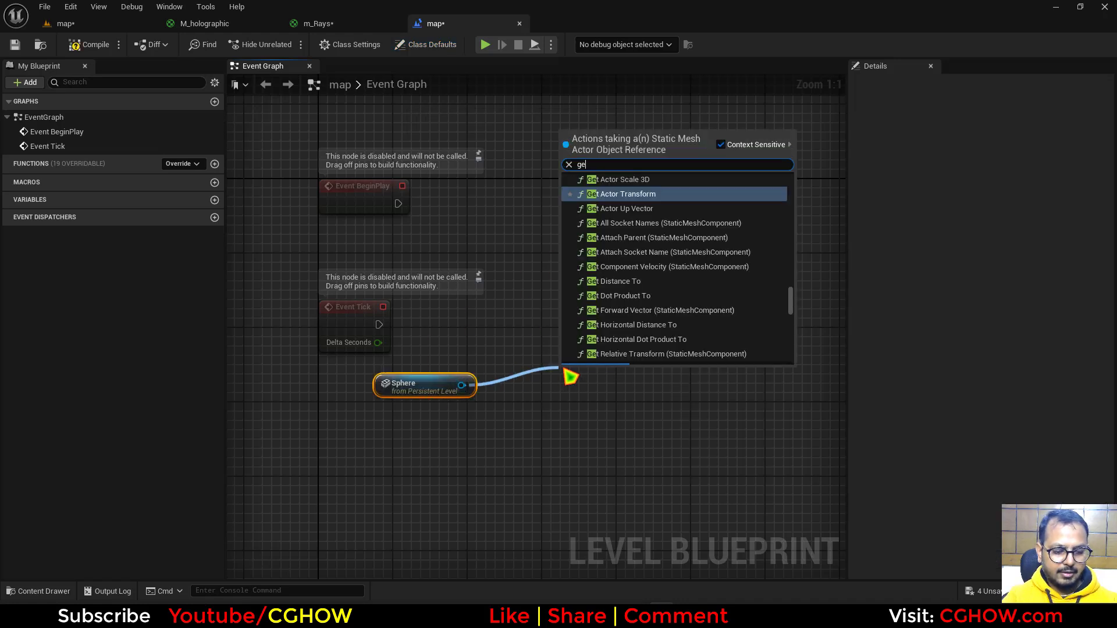
text(t locat)
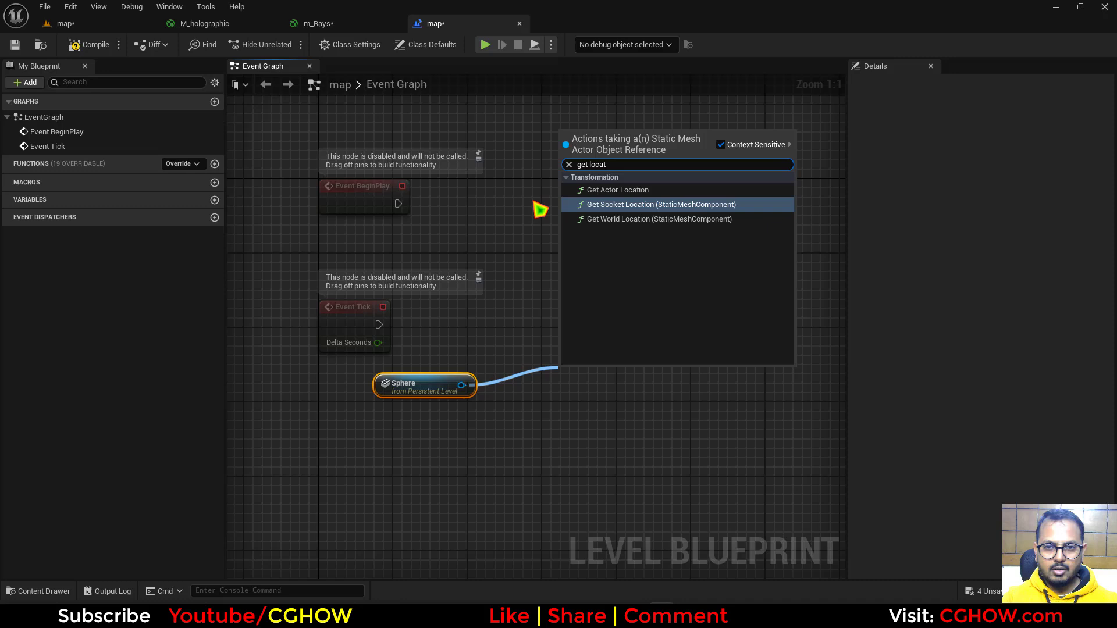
click(618, 190)
Add a Set Vector Parameter Value node for mpc's location parameter, run by Event Tick with the sphere's actor location as its value
right_drag(557, 207, 563, 254)
right_click(564, 256)
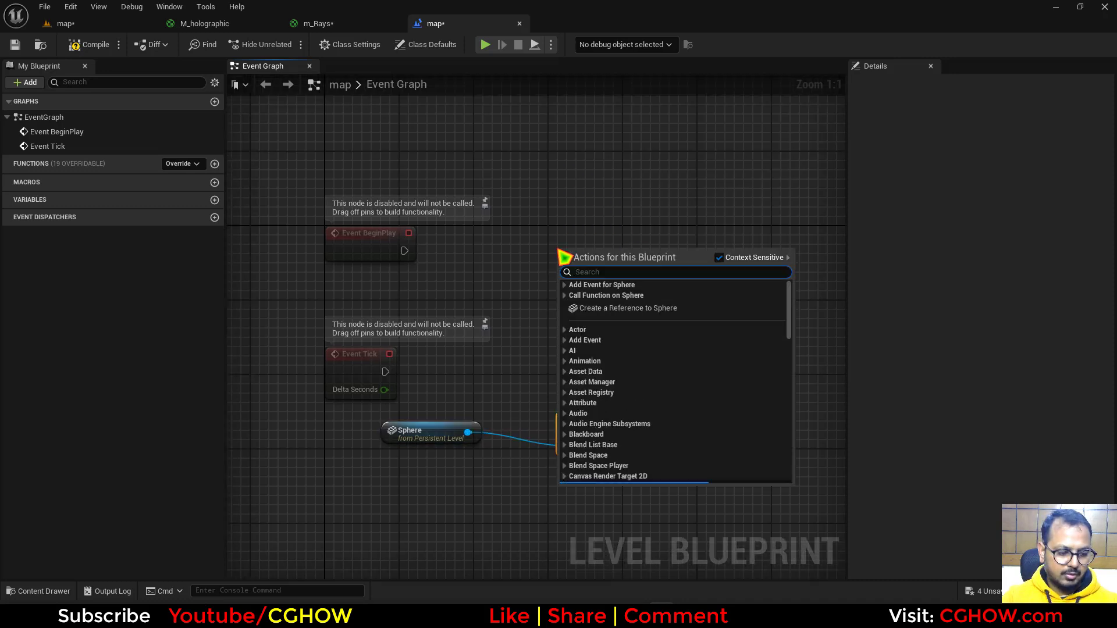
text(set vector parameter)
click(640, 311)
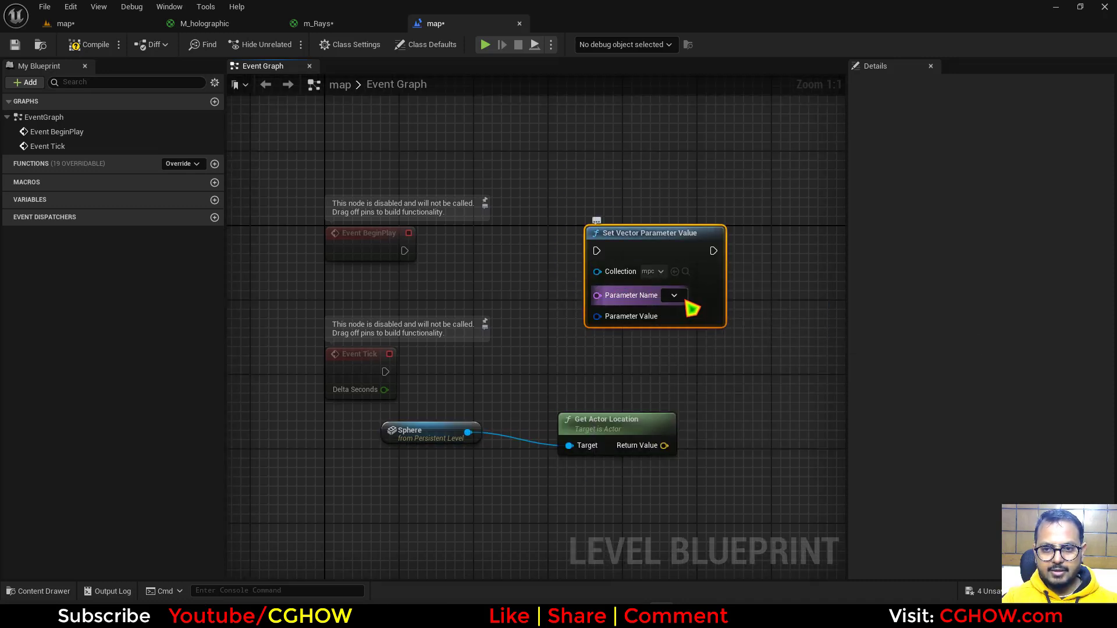
click(675, 312)
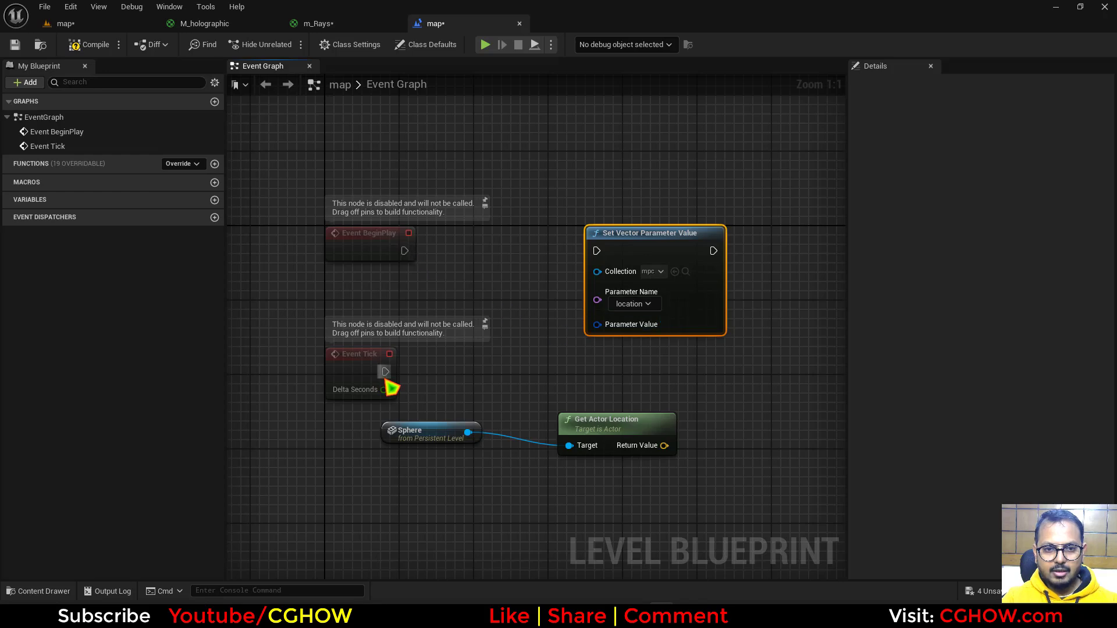
drag(575, 298, 597, 251)
drag(667, 446, 597, 325)
Simulate the level and move the sphere upward and away from the character to test how the rays follow it
click(104, 27)
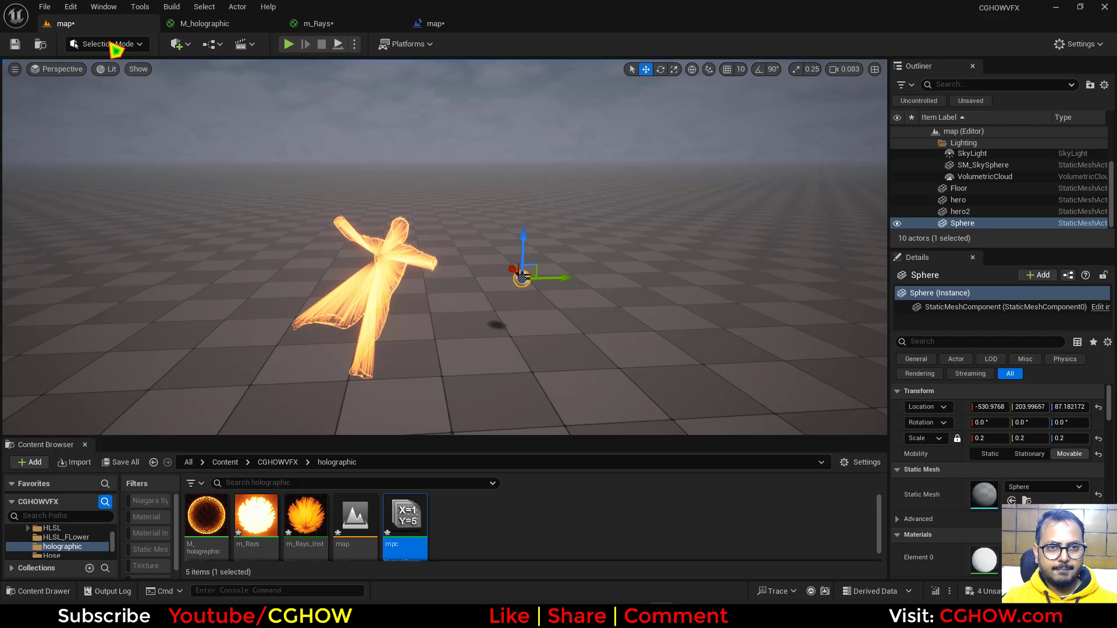
click(354, 45)
click(430, 188)
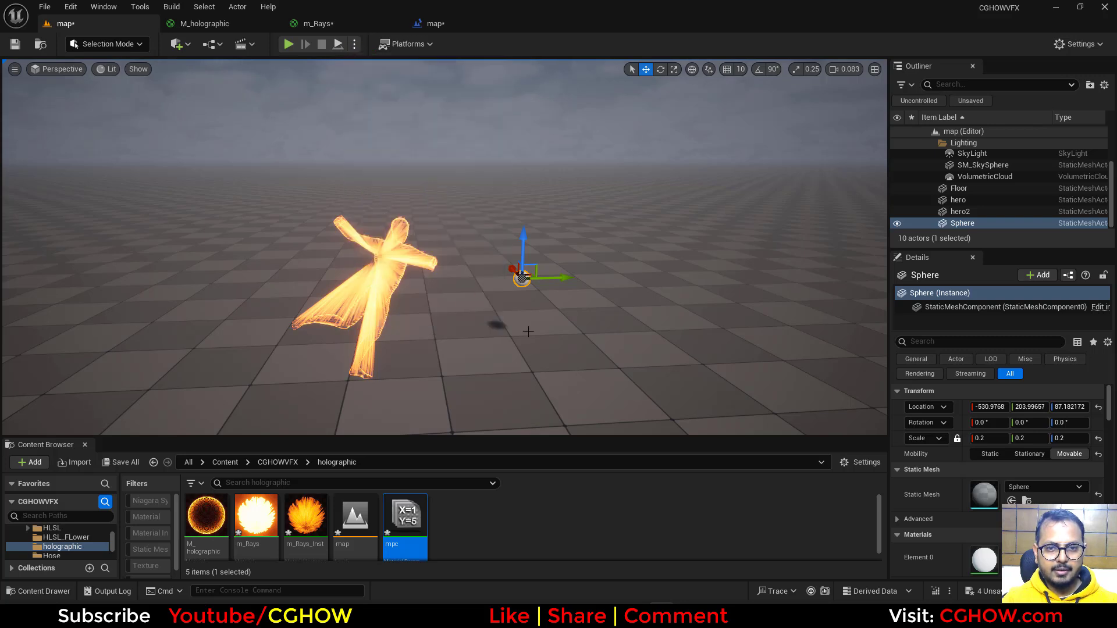
key(alt+s)
drag(538, 272, 612, 156)
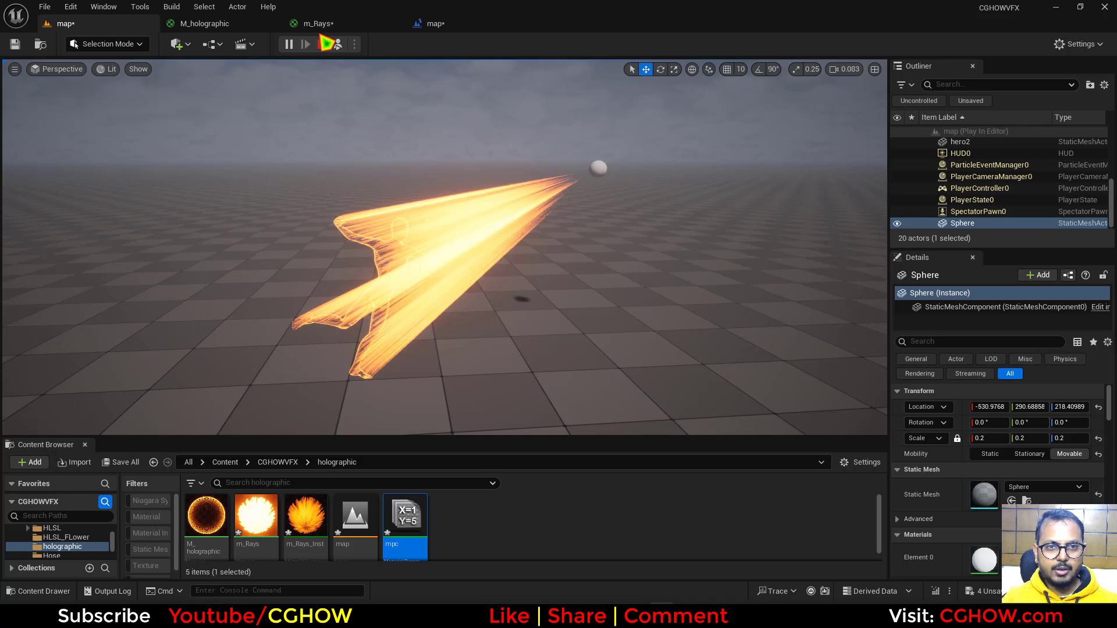
Set the Noise node's Output Min to -0.2 in m_Rays and save the material
click(317, 29)
right_drag(593, 415, 570, 316)
click(570, 320)
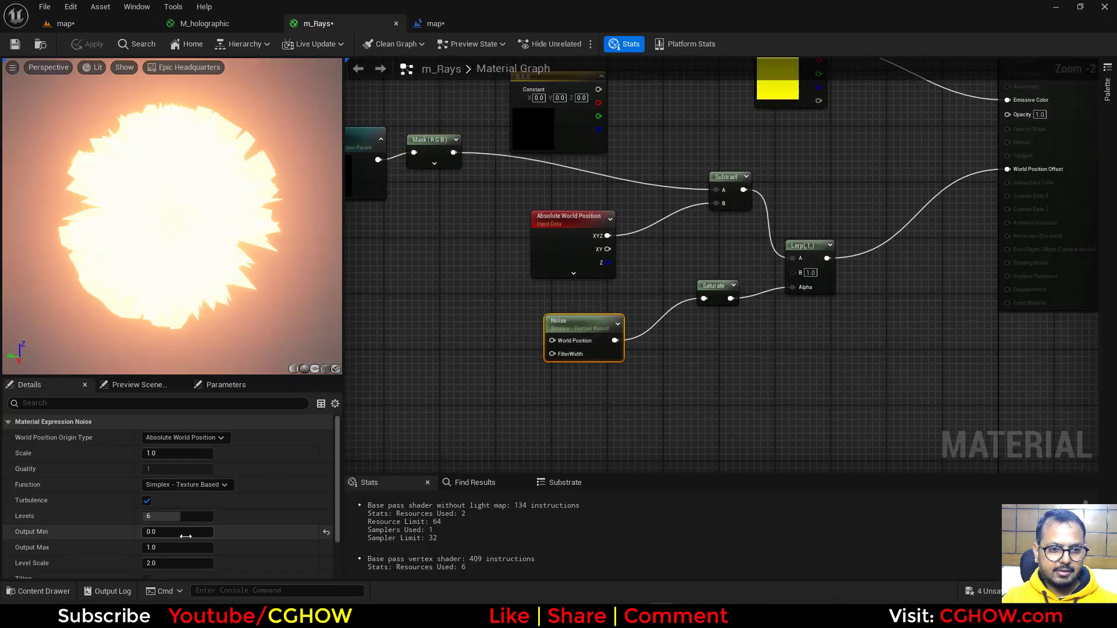
click(179, 533)
text(-.2)
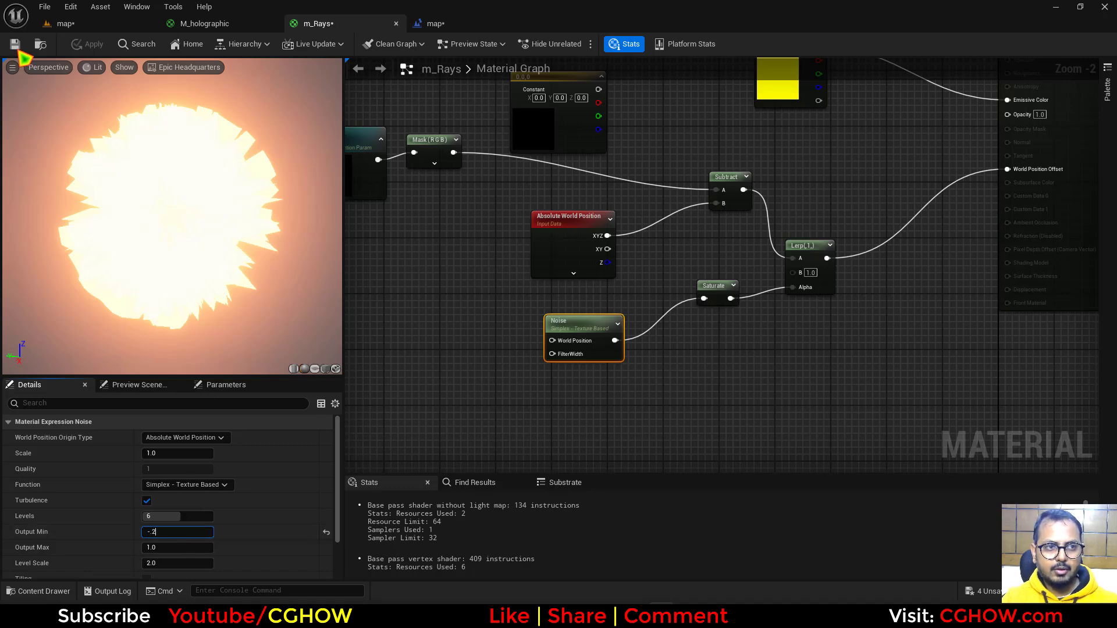
click(16, 47)
Simulate the level again and move the sphere to check the rays with the adjusted noise
click(93, 24)
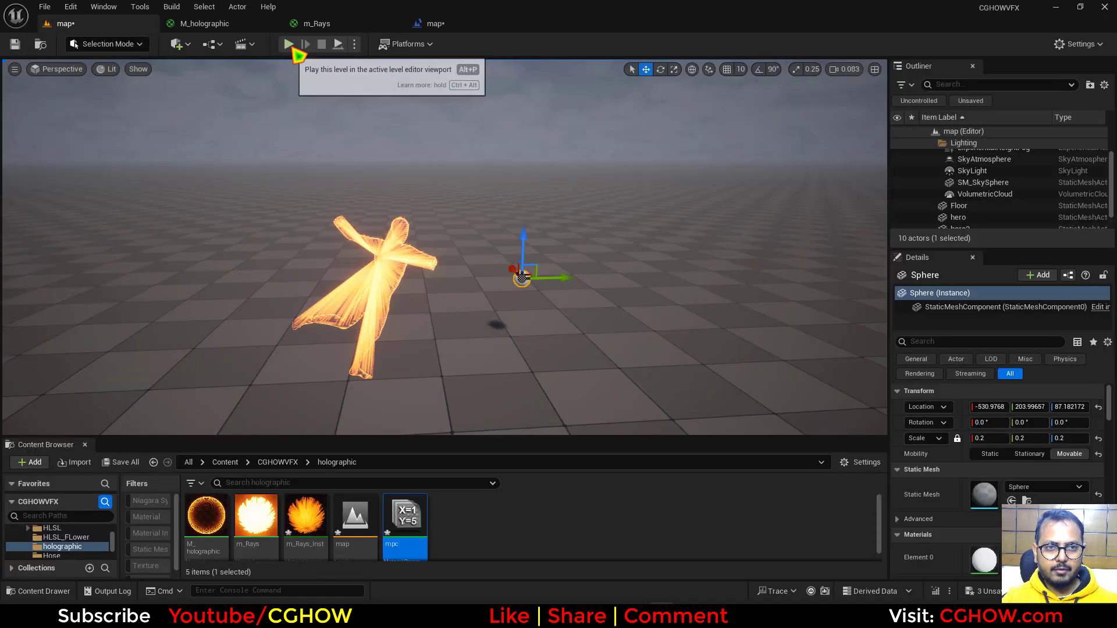
click(355, 45)
click(381, 103)
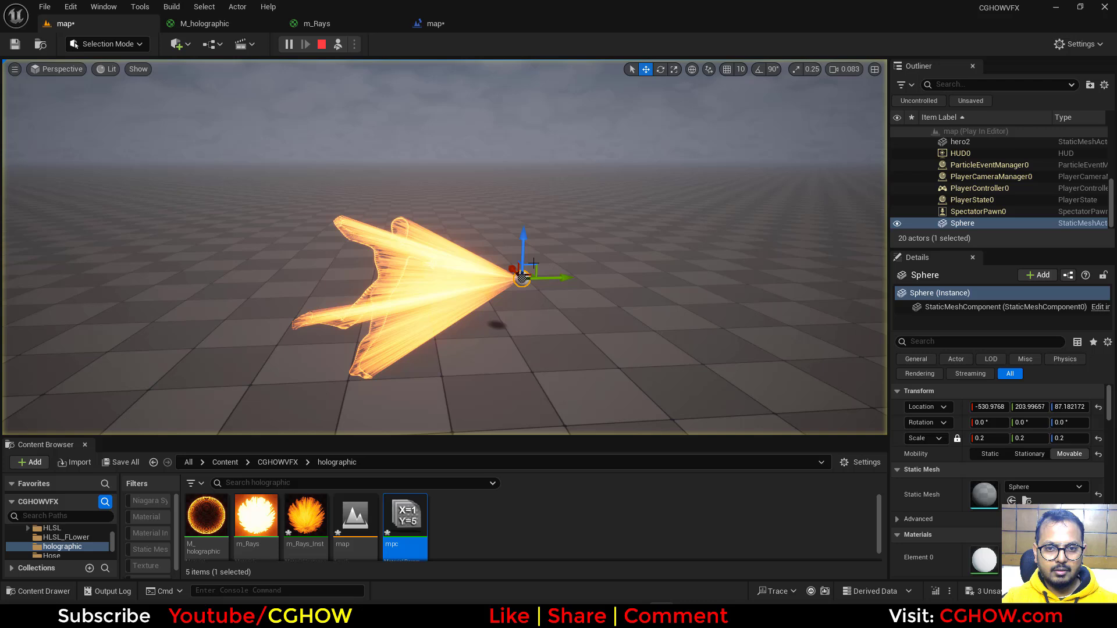
drag(536, 260, 609, 176)
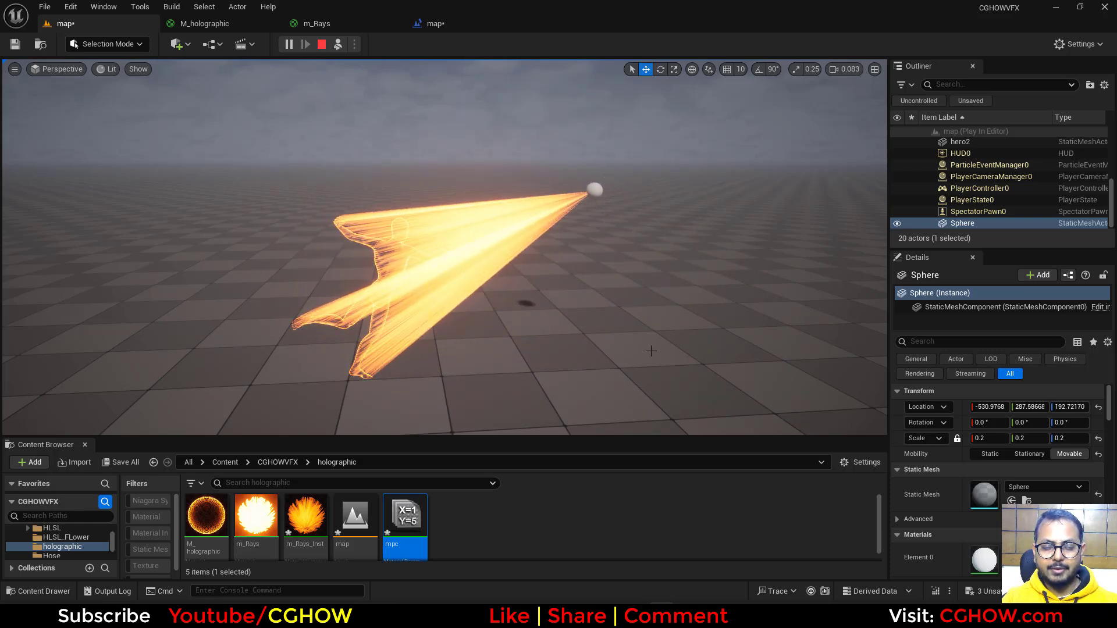